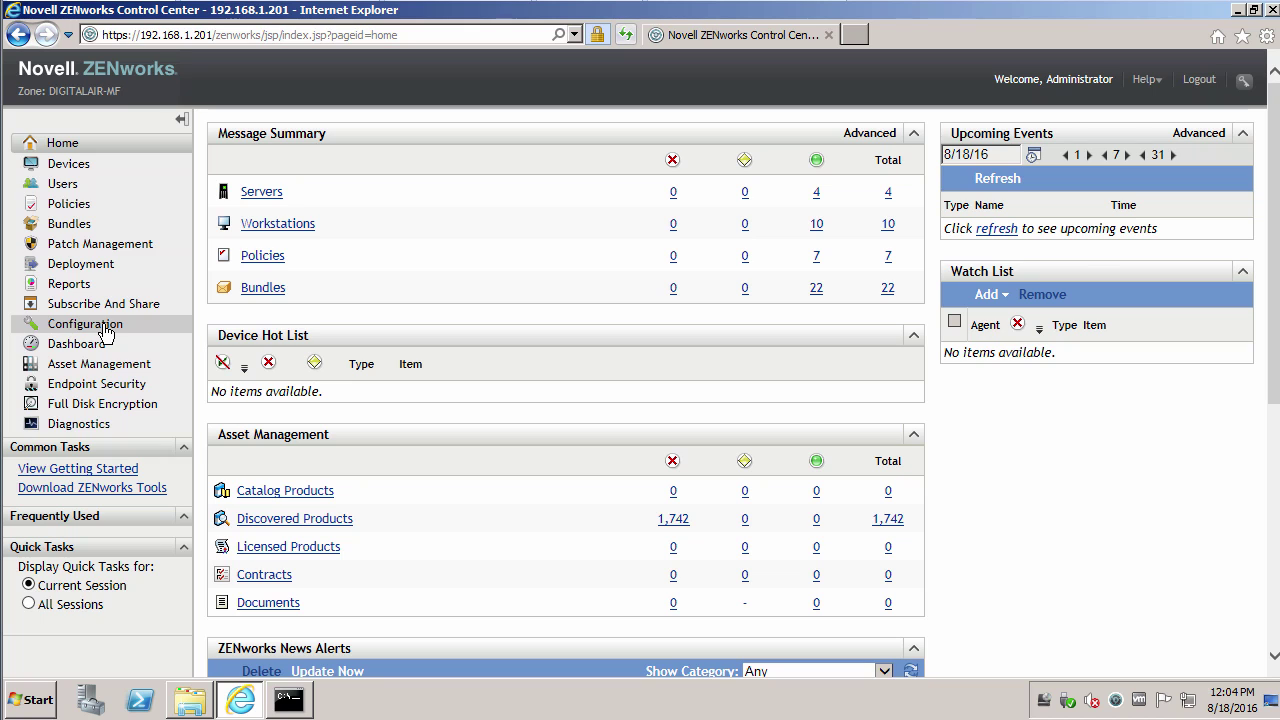
Open the zone Configuration page and highlight the server's ZENworks version 11.4.0.0
left_click(106, 328)
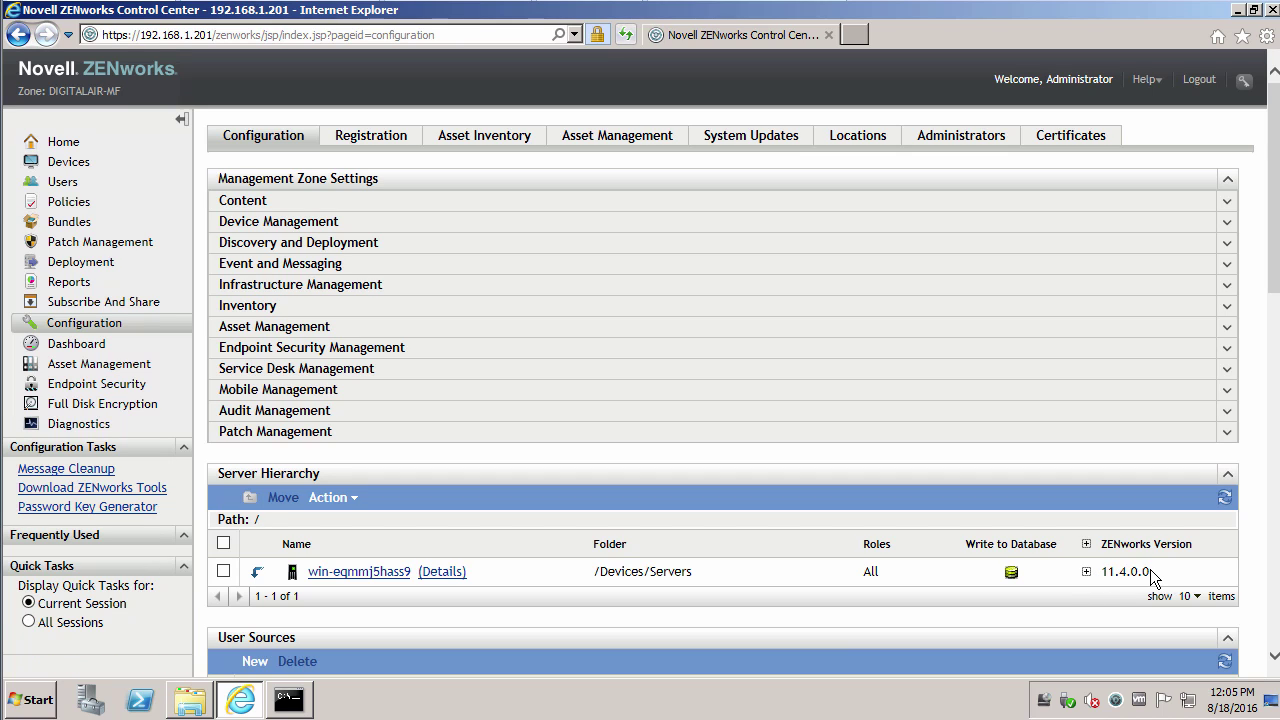
left_click_drag(1155, 572, 1108, 583)
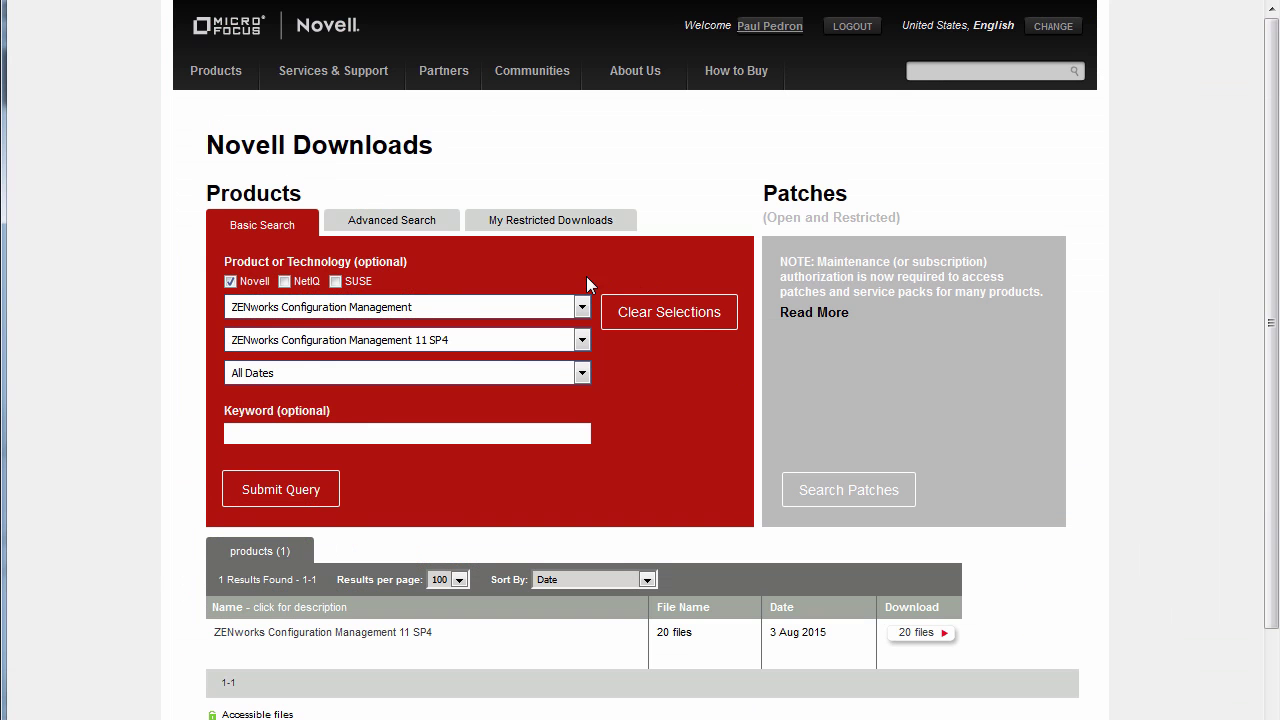
Open the 20-file ZENworks Configuration Management 11 SP4 download list and review its MD5 checksums
left_click(581, 341)
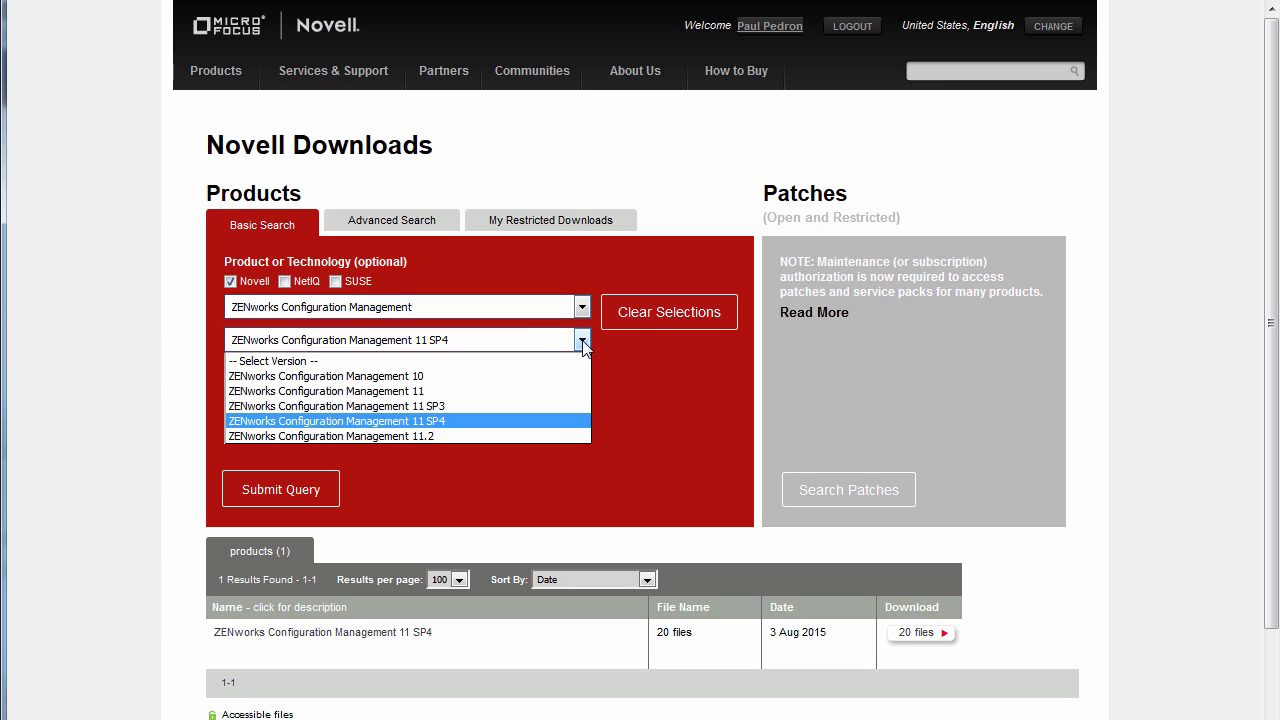
left_click(543, 421)
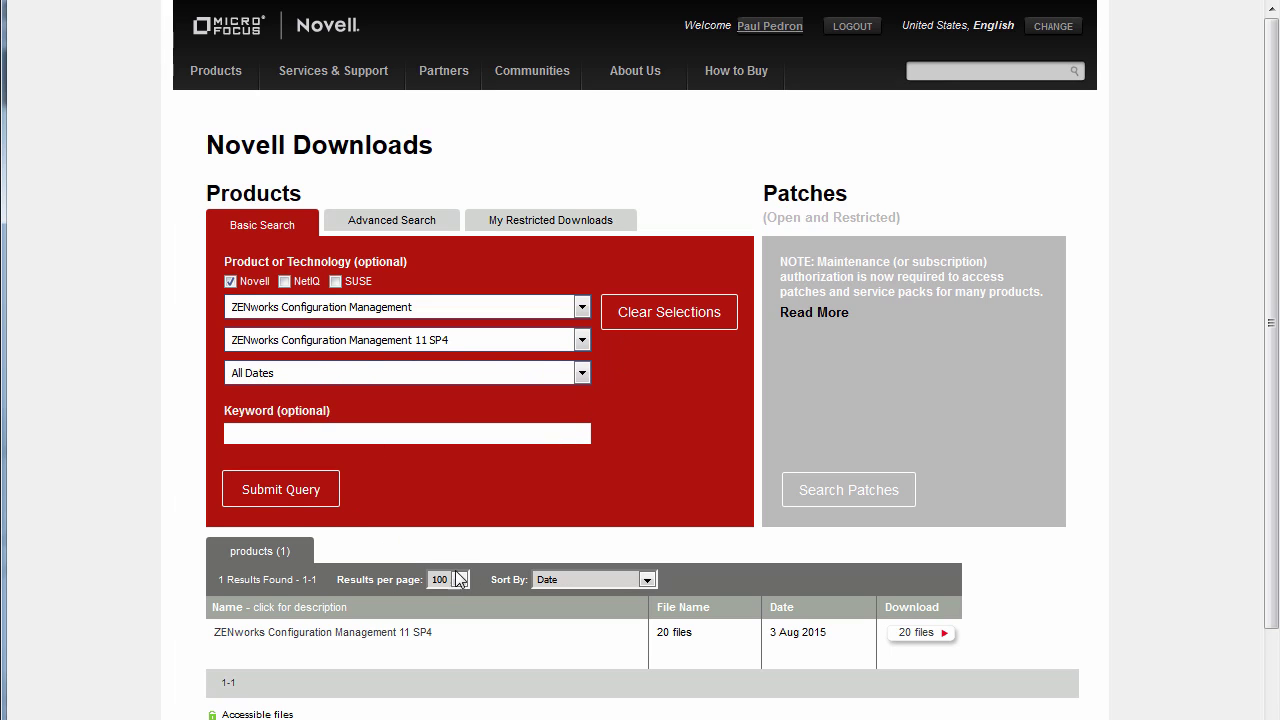
left_click(926, 640)
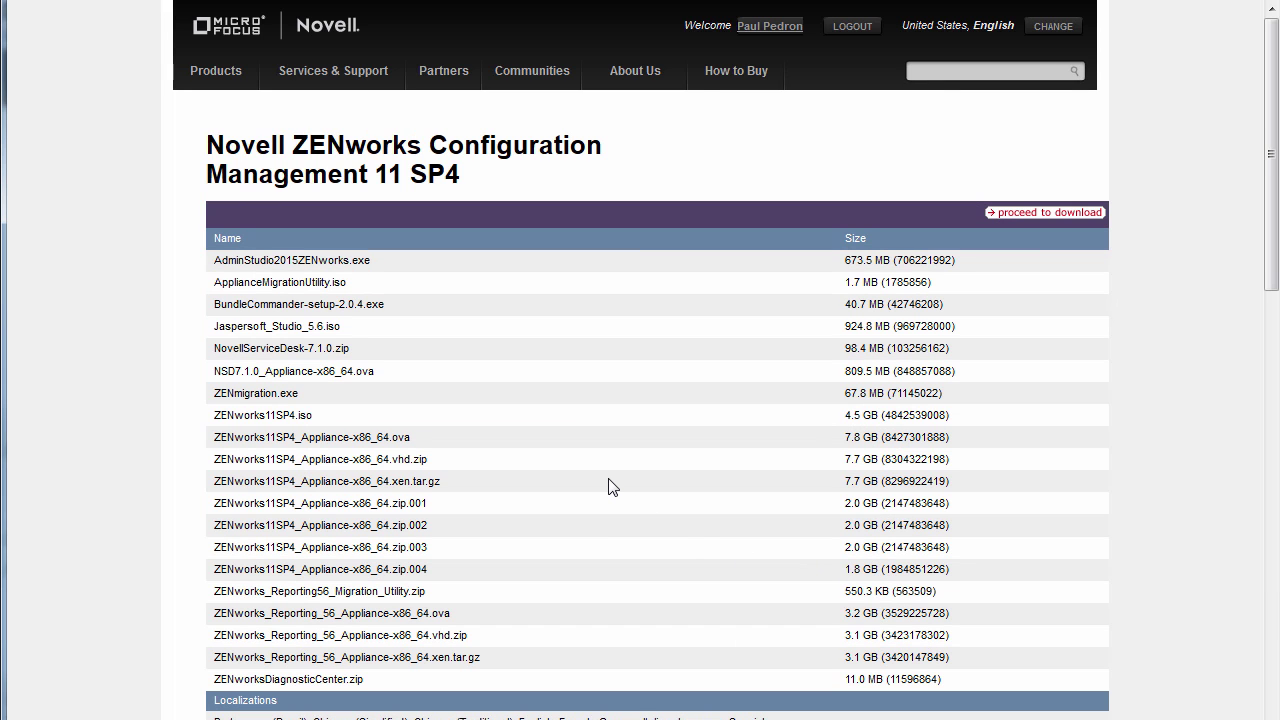
left_click(1033, 220)
scroll(660, 436, "down", 3)
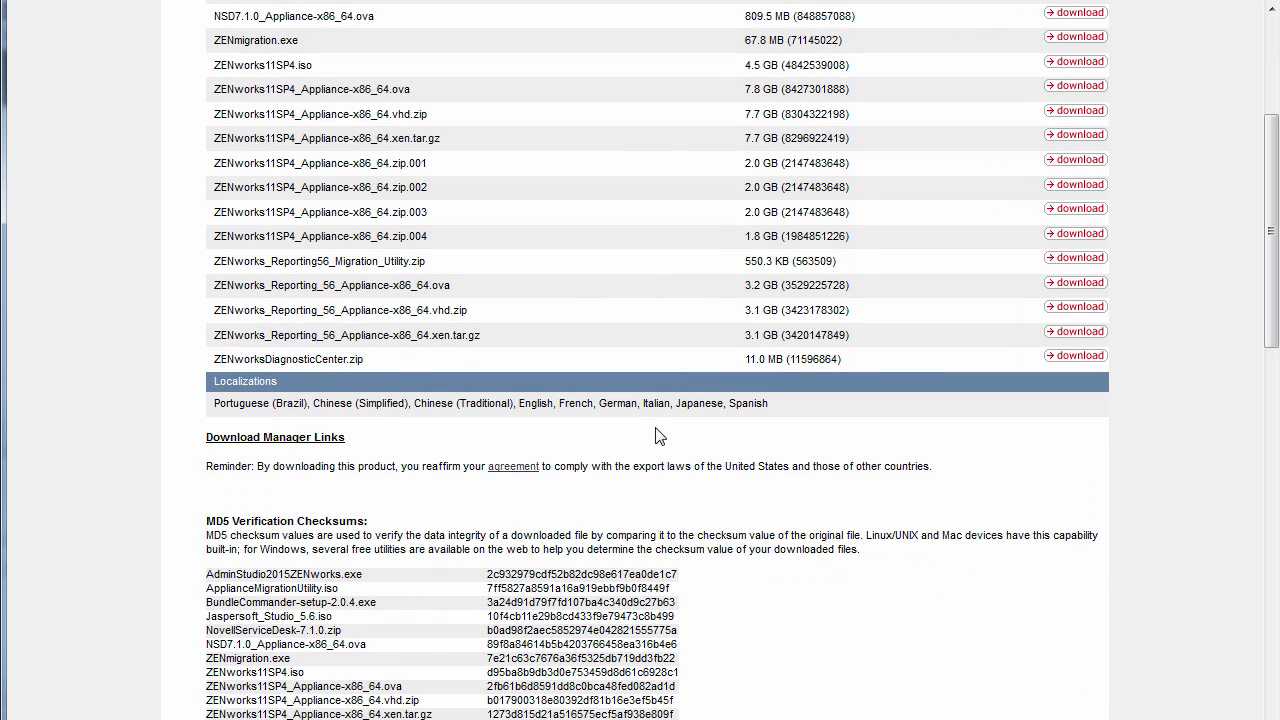
scroll(655, 436, "down", 3)
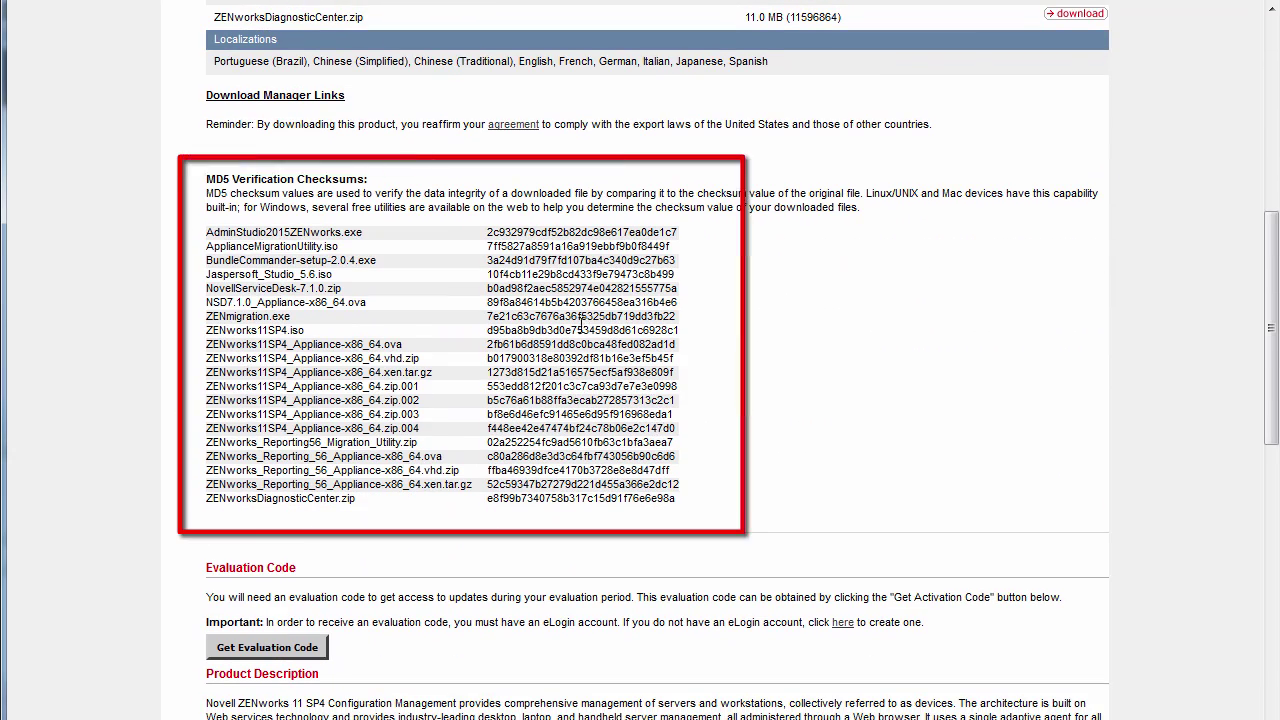
scroll(590, 400, "up", 5)
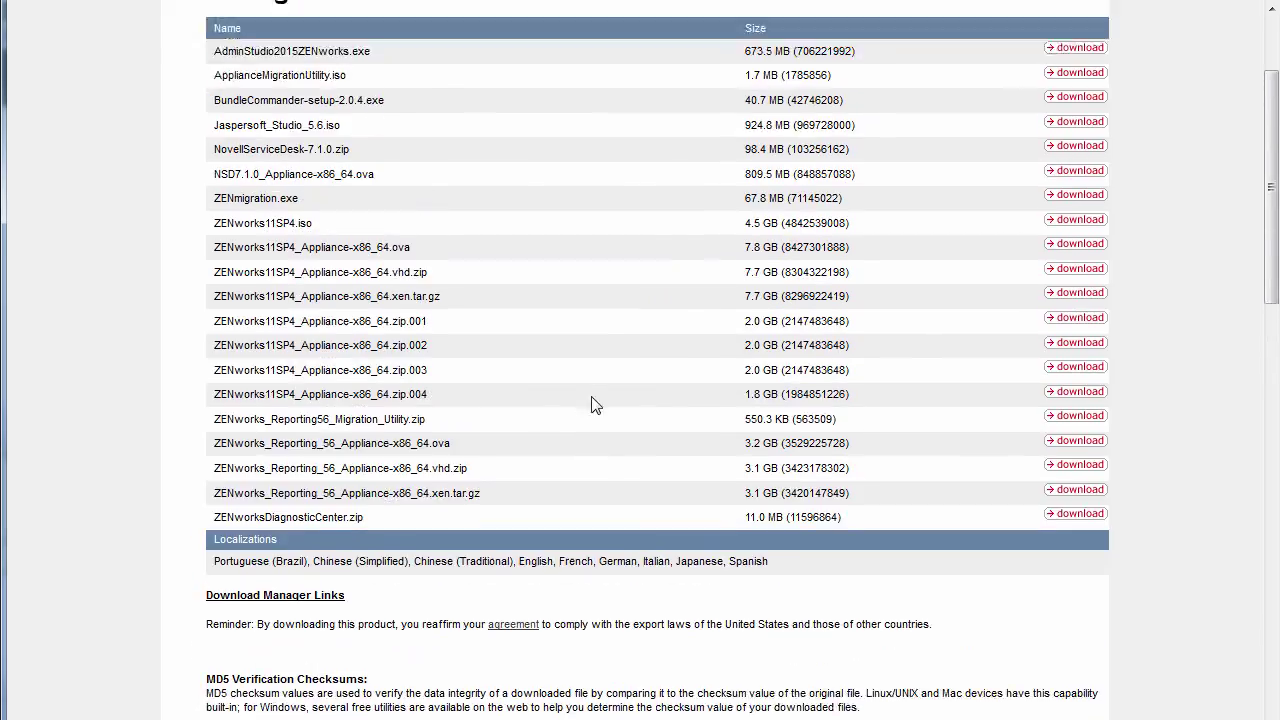
scroll(590, 403, "up", 1)
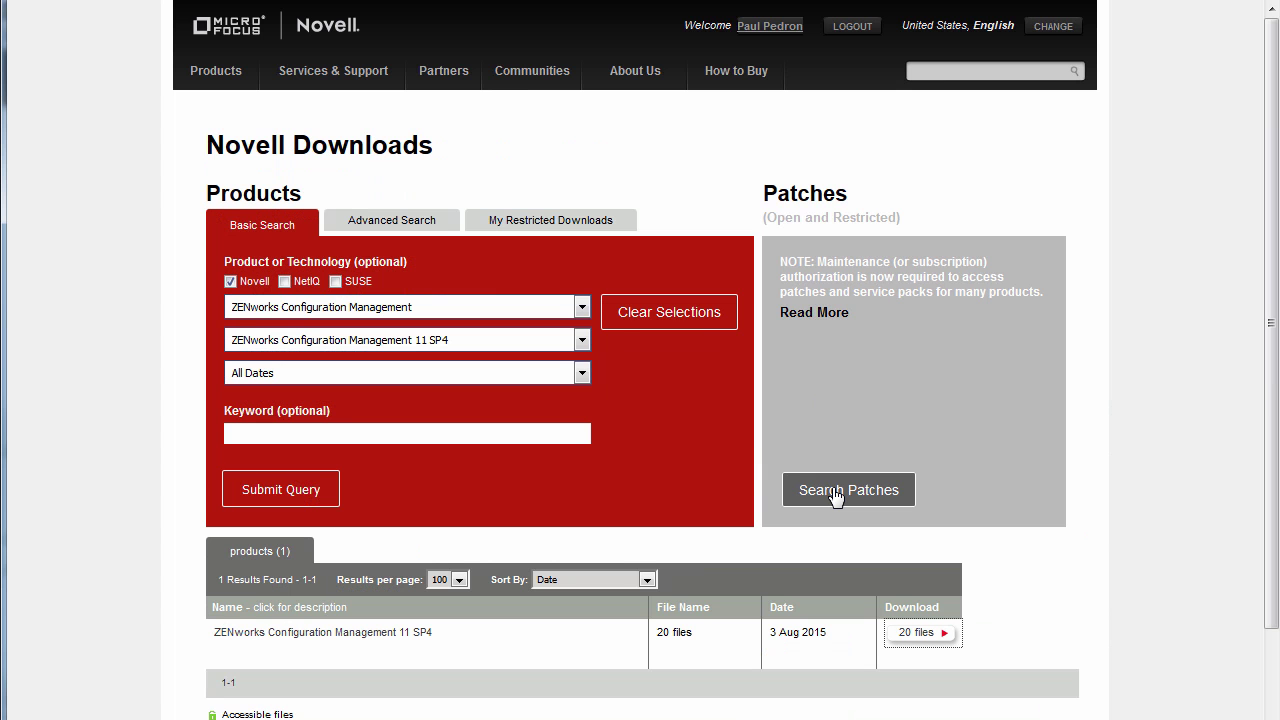
Use Patch Finder to list ZENworks Configuration Management 11 SP4 patches, showing the Post 11 SP4 Update Prereq
left_click(836, 492)
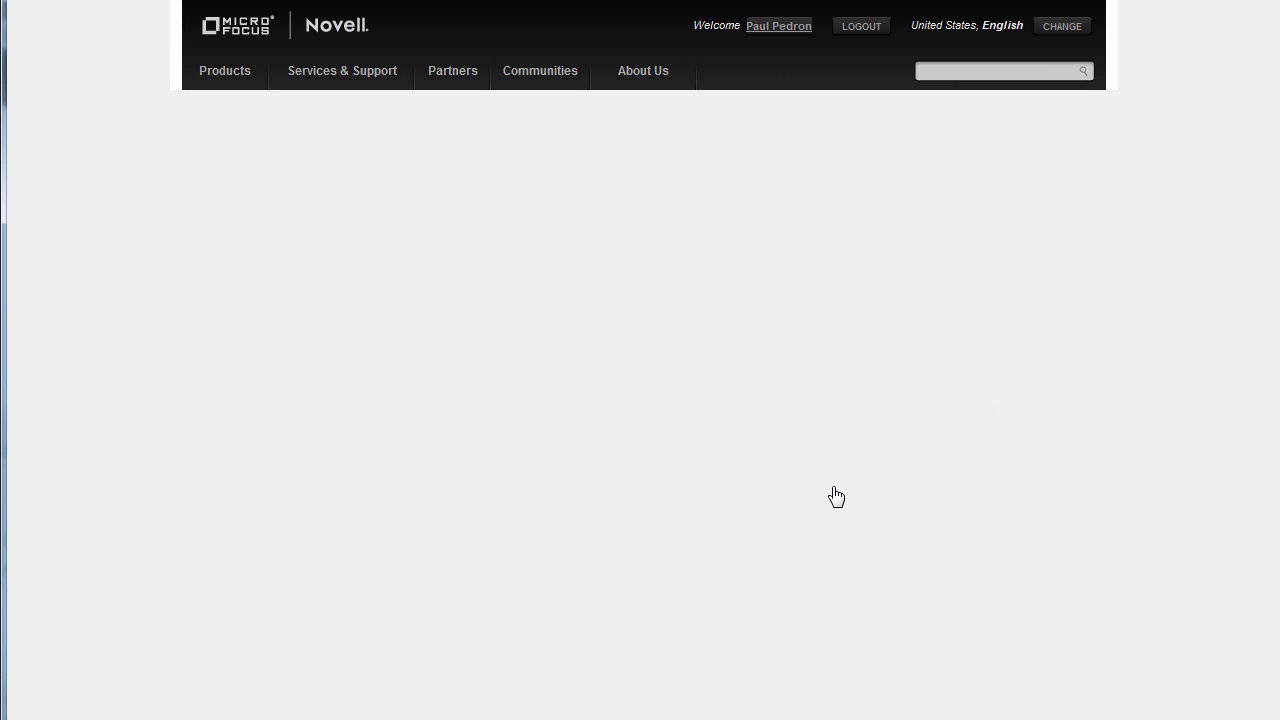
left_click(494, 383)
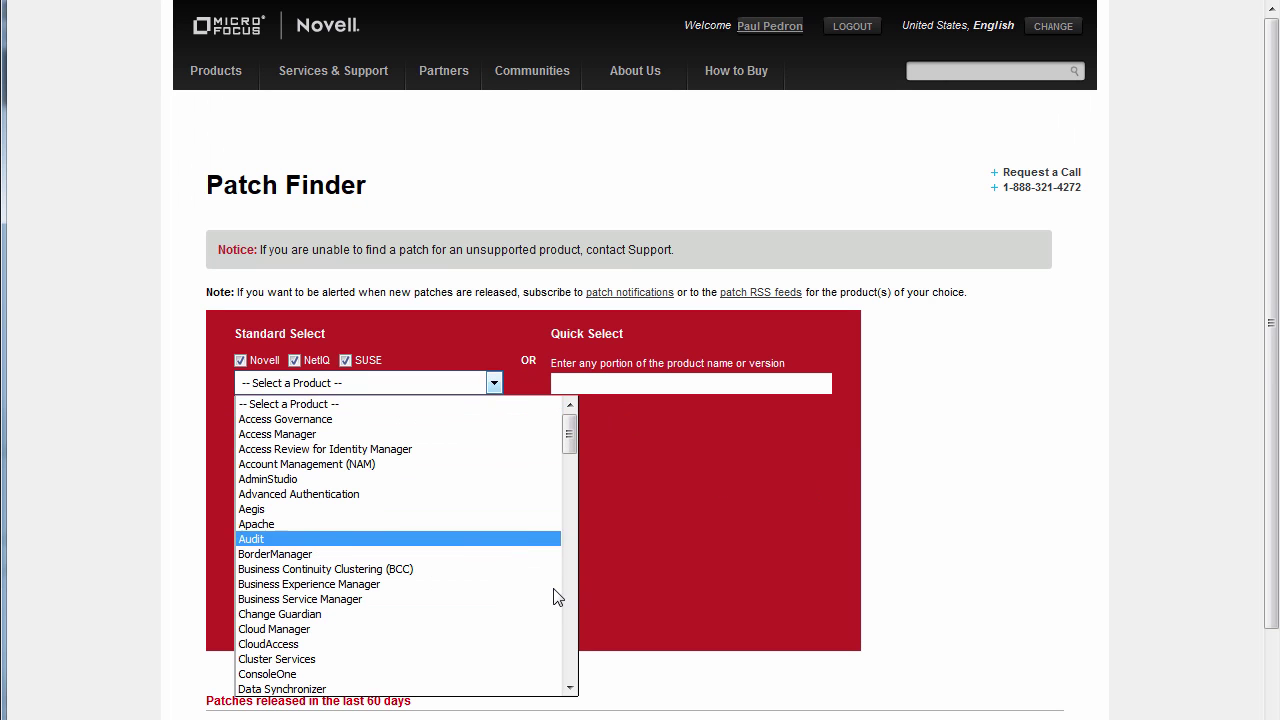
scroll(562, 611, "down", 20)
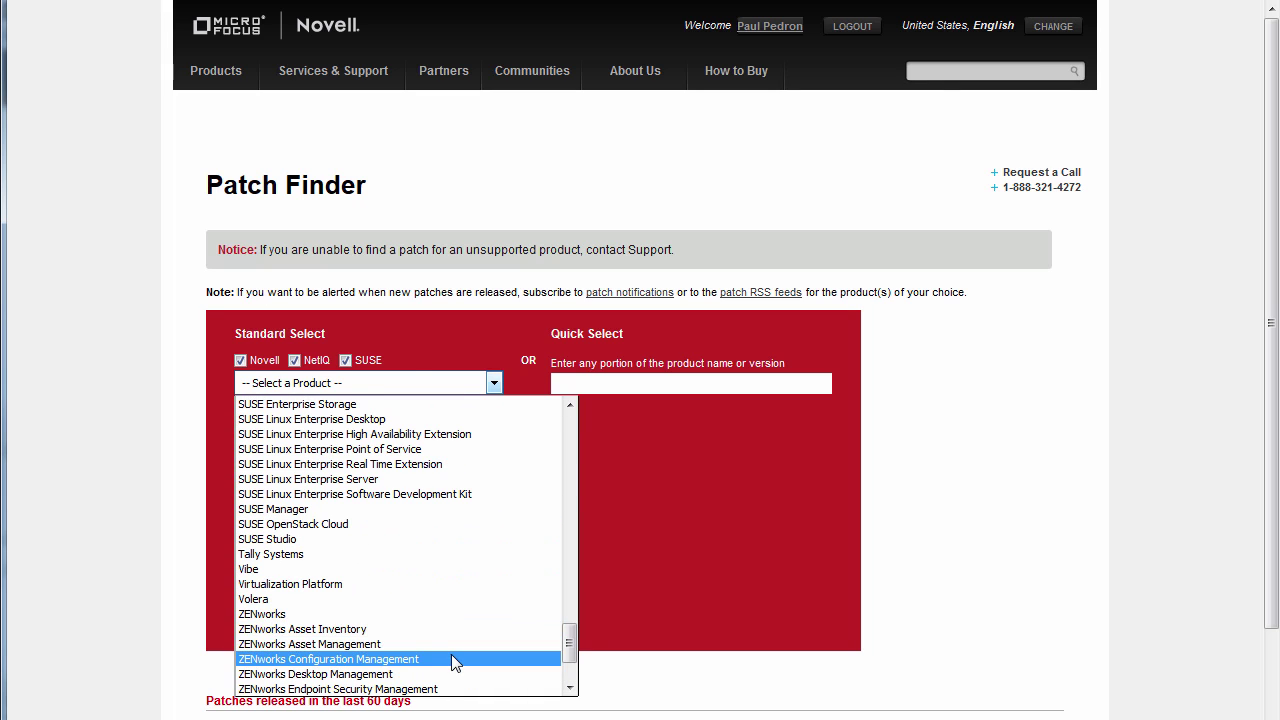
left_click(451, 658)
left_click(494, 410)
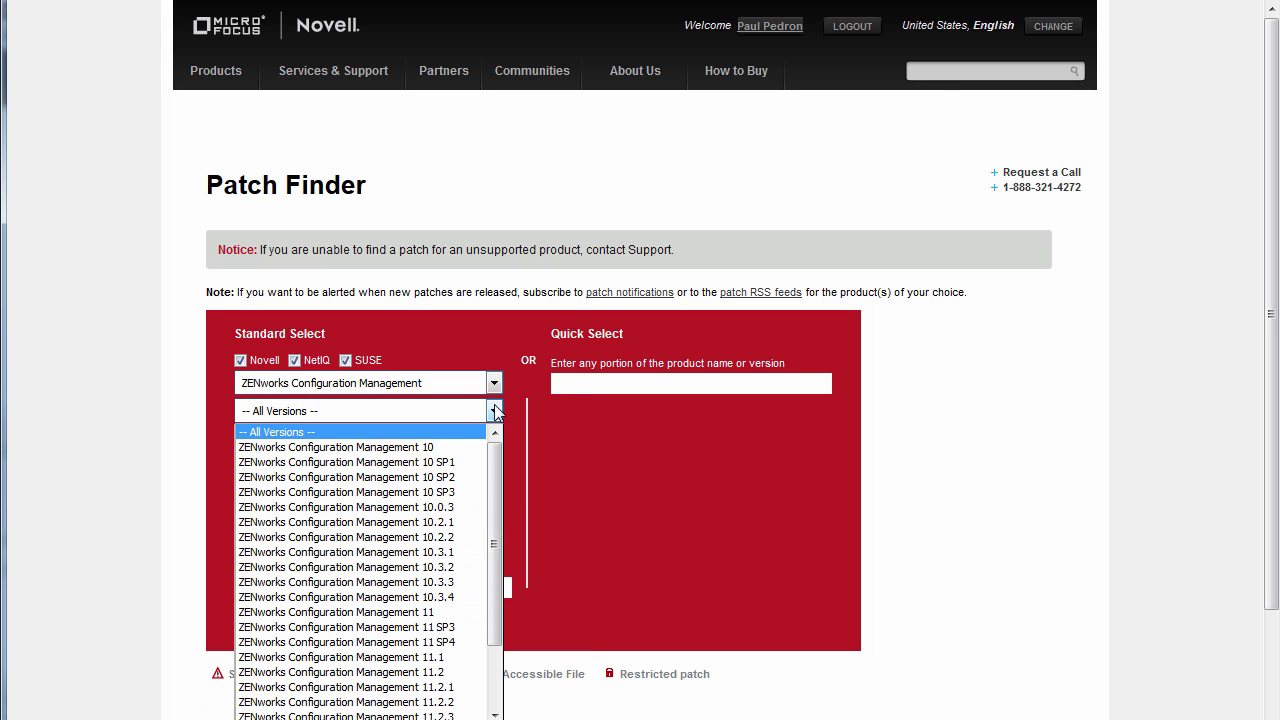
left_click(480, 642)
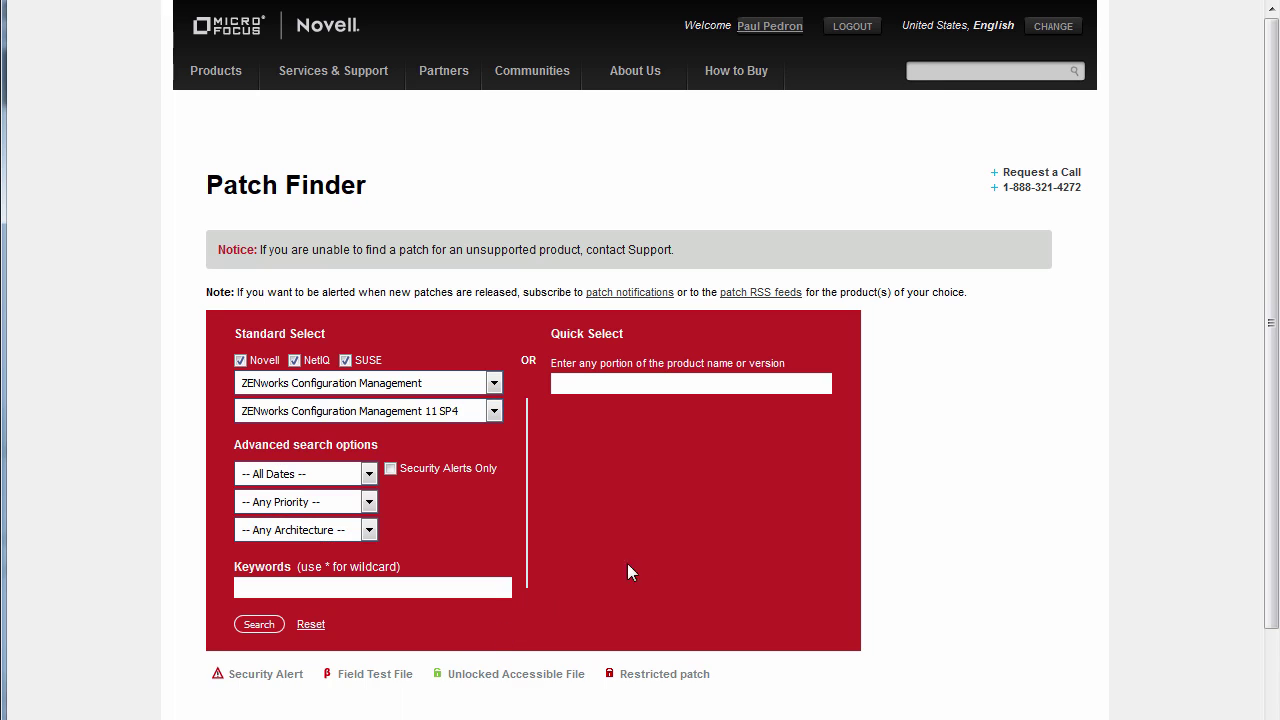
scroll(684, 521, "down", 5)
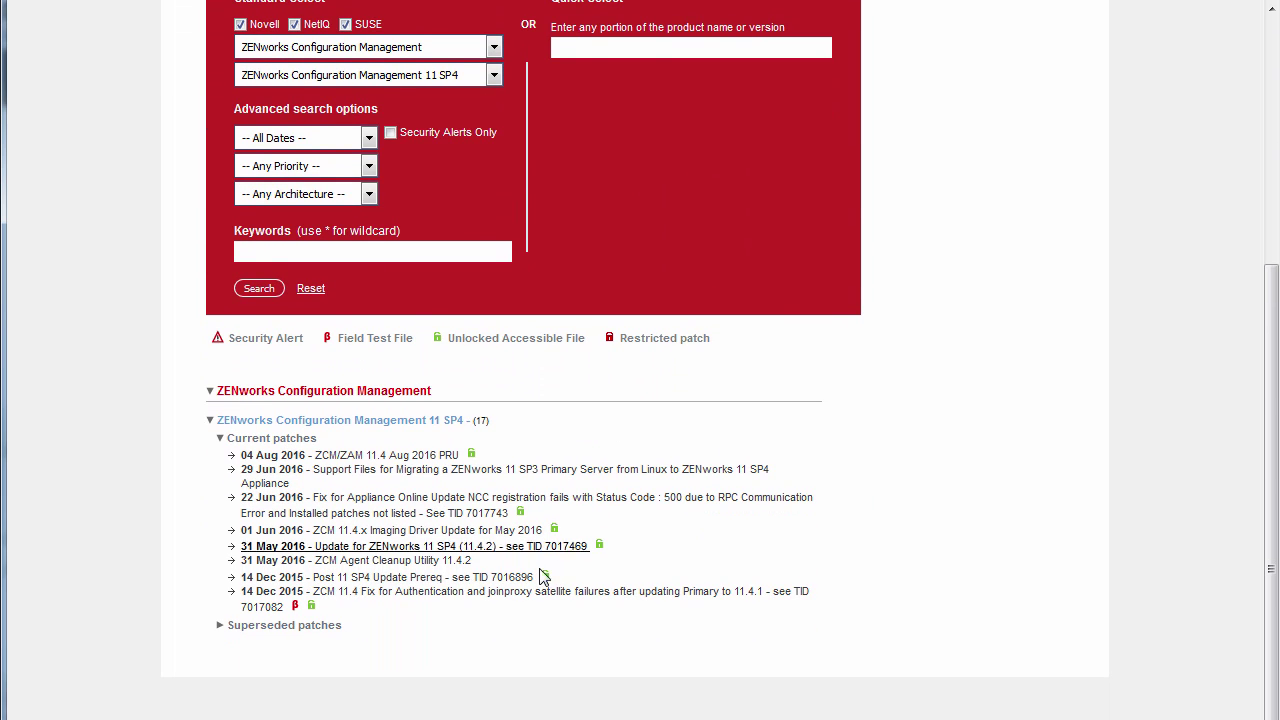
mouse_move(366, 592)
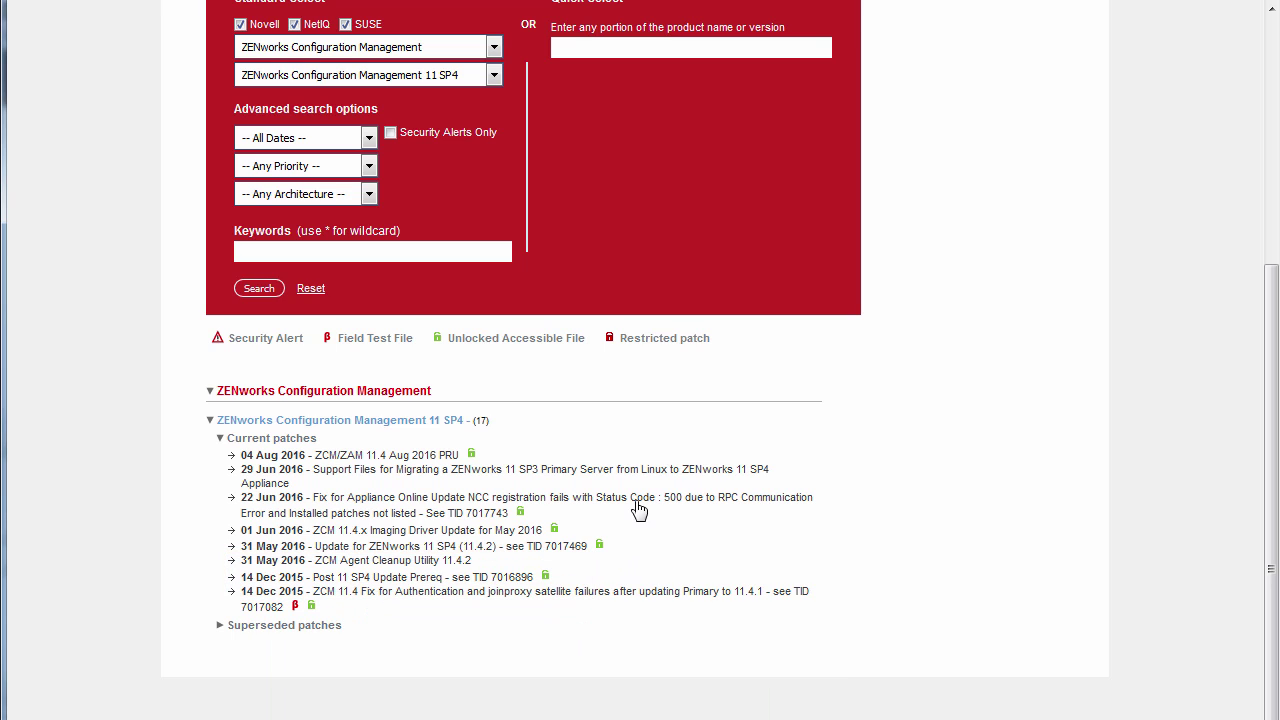
Copy the published MD5 of ZCM_11_4_Post_11SP4_Update_Prereq.zip from its patch download page
left_click(382, 578)
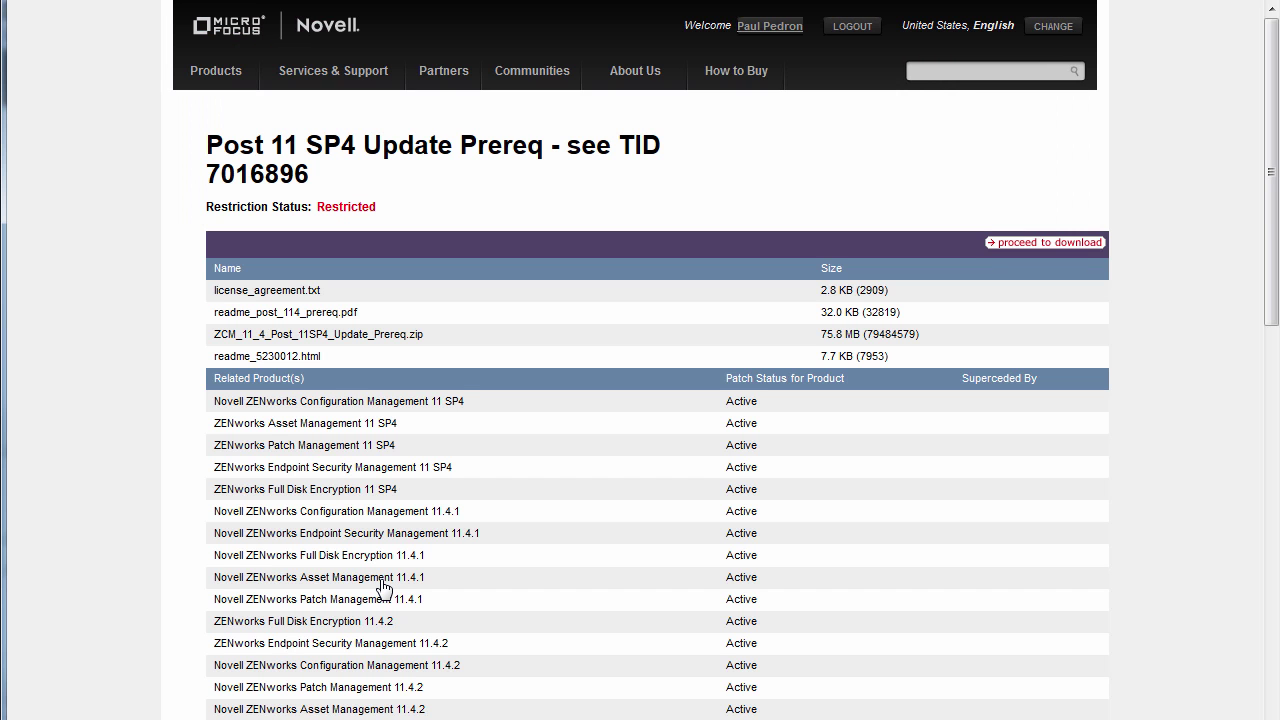
left_click(1028, 245)
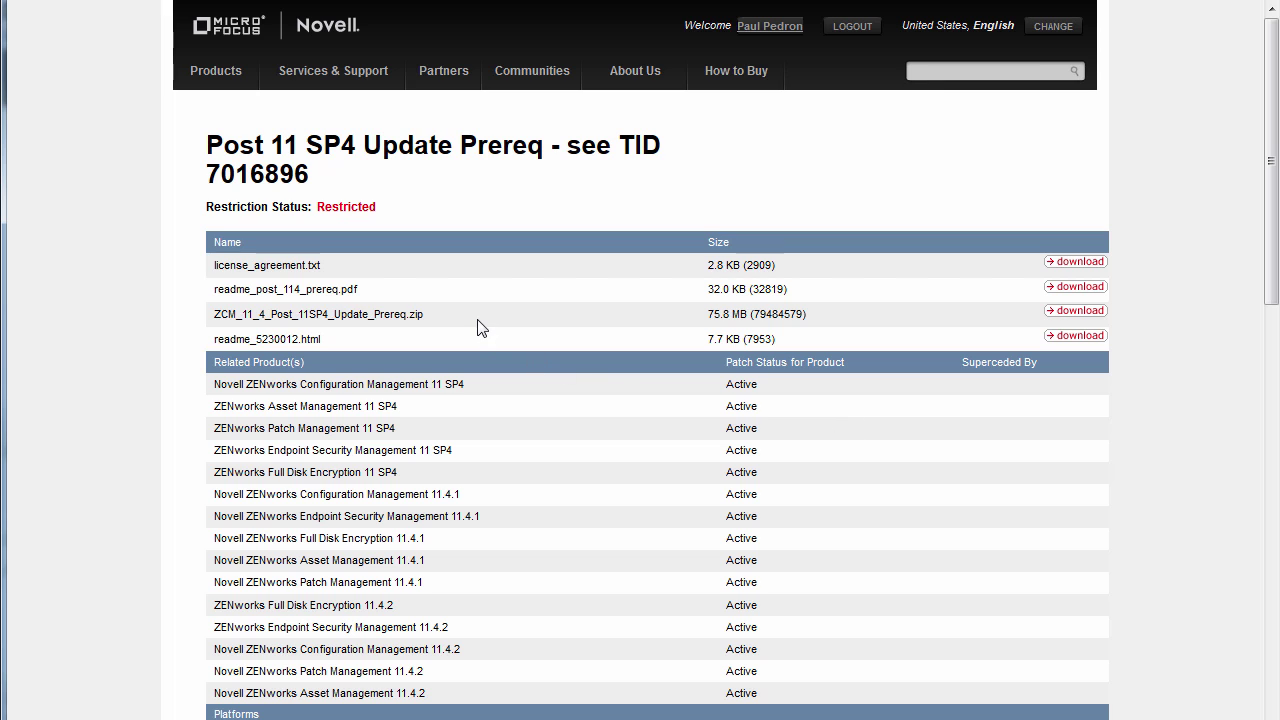
scroll(477, 325, "down", 4)
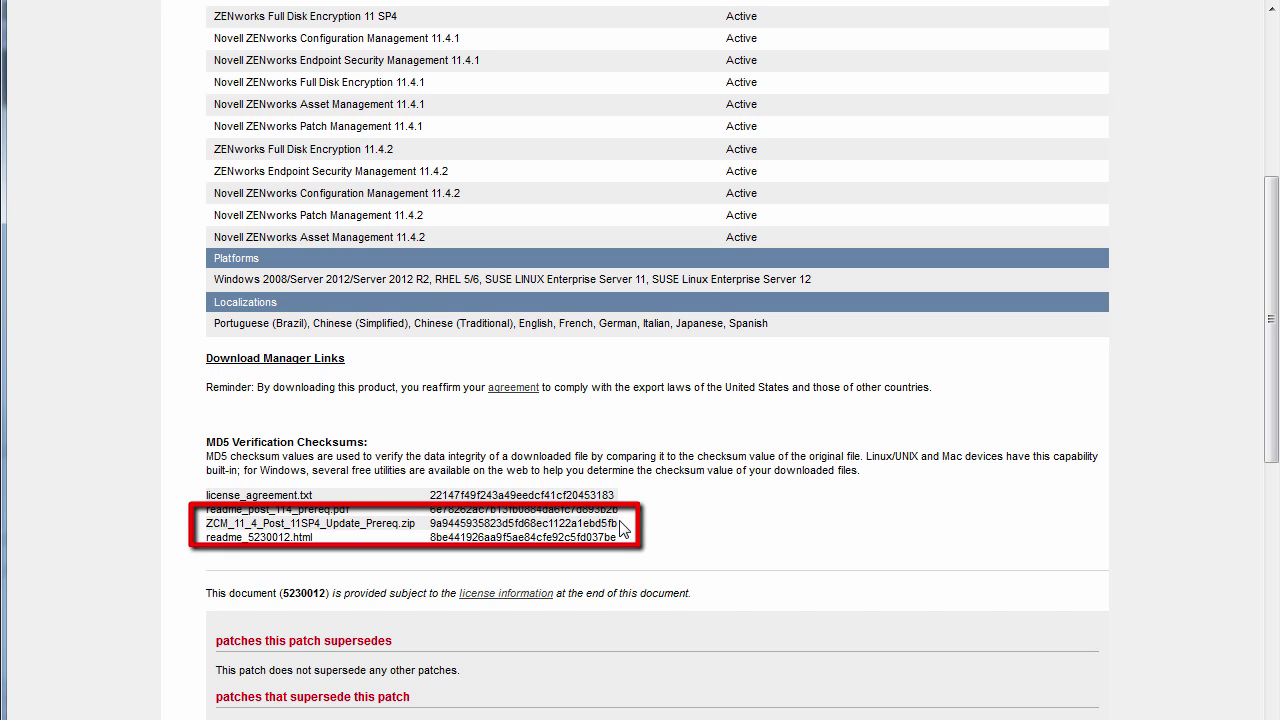
left_click_drag(624, 528, 432, 530)
right_click(432, 530)
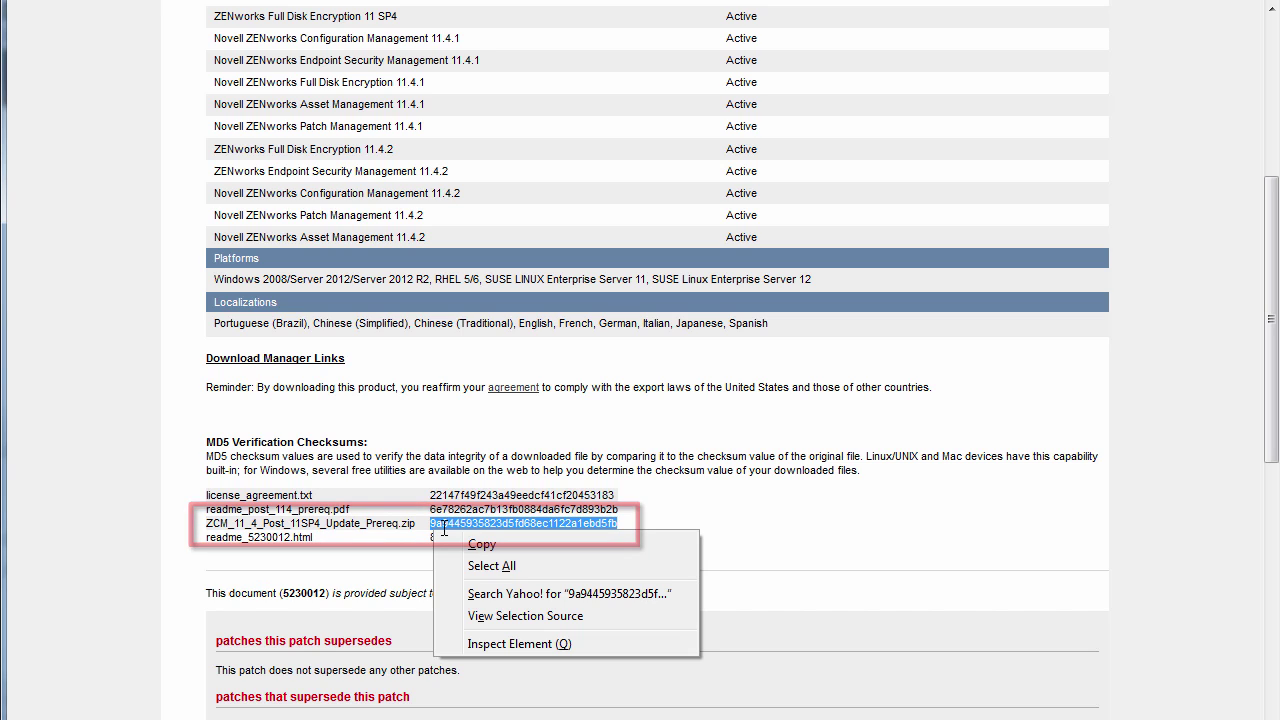
left_click(460, 541)
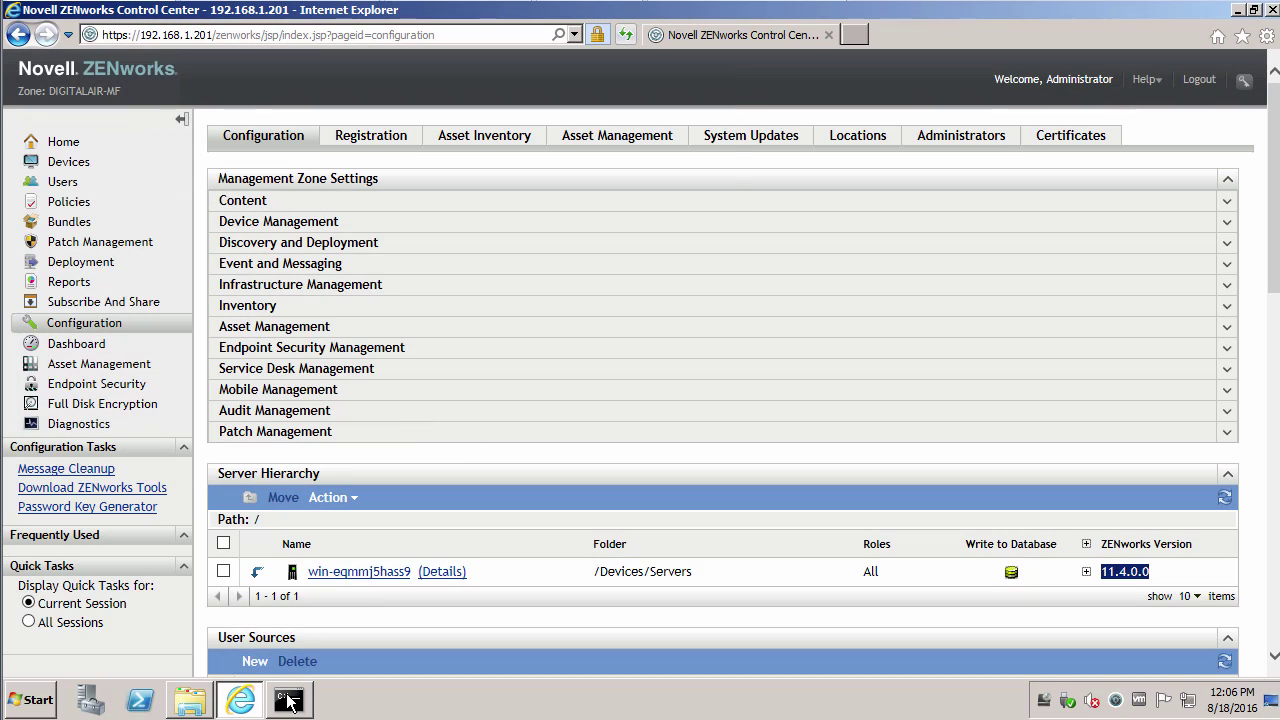
Launch MD5hashtool.exe from the command prompt
left_click(288, 700)
type("md")
key("Tab")
key("Return")
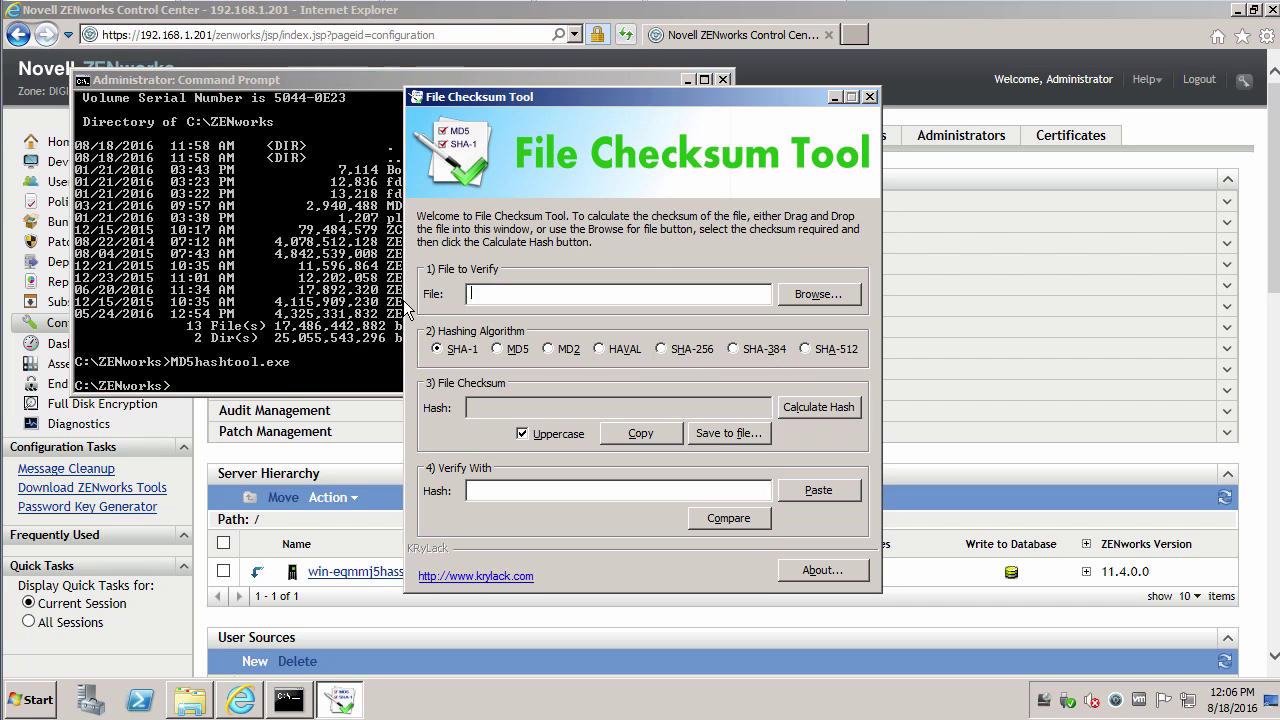
Compute the prereq zip's MD5, verify it against the pasted published checksum, and close the tool
left_click(800, 294)
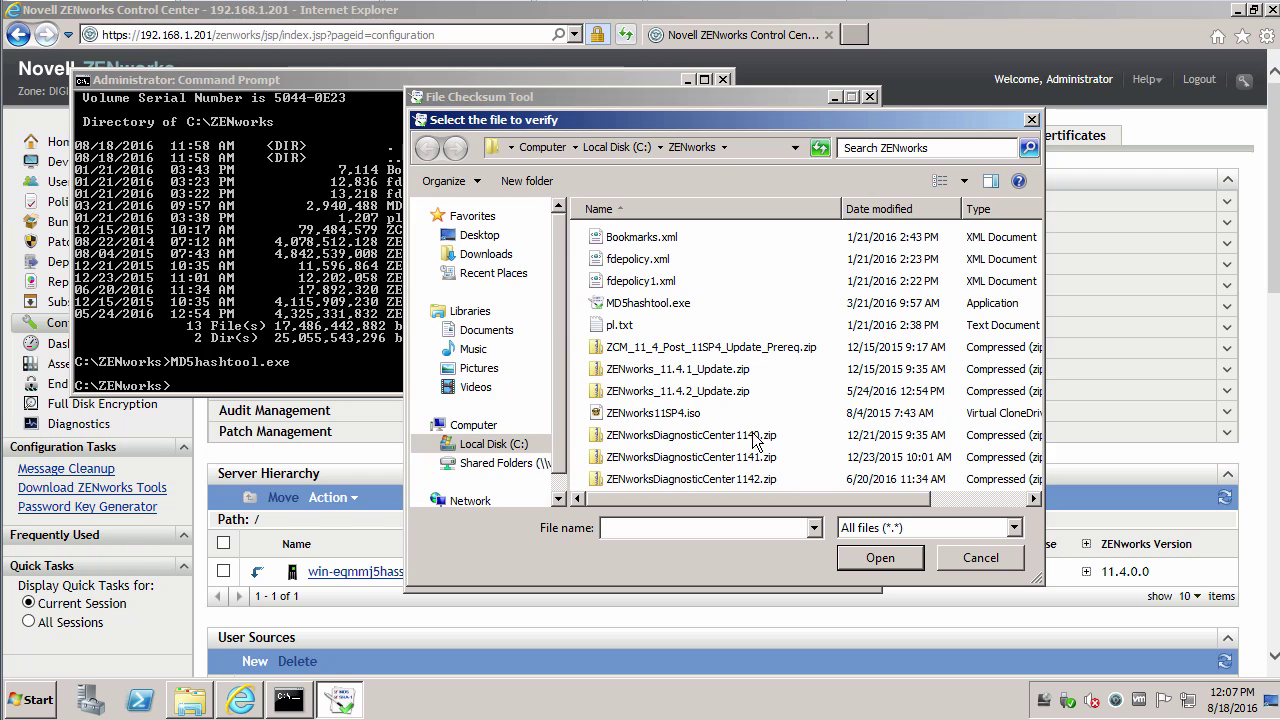
left_click(765, 358)
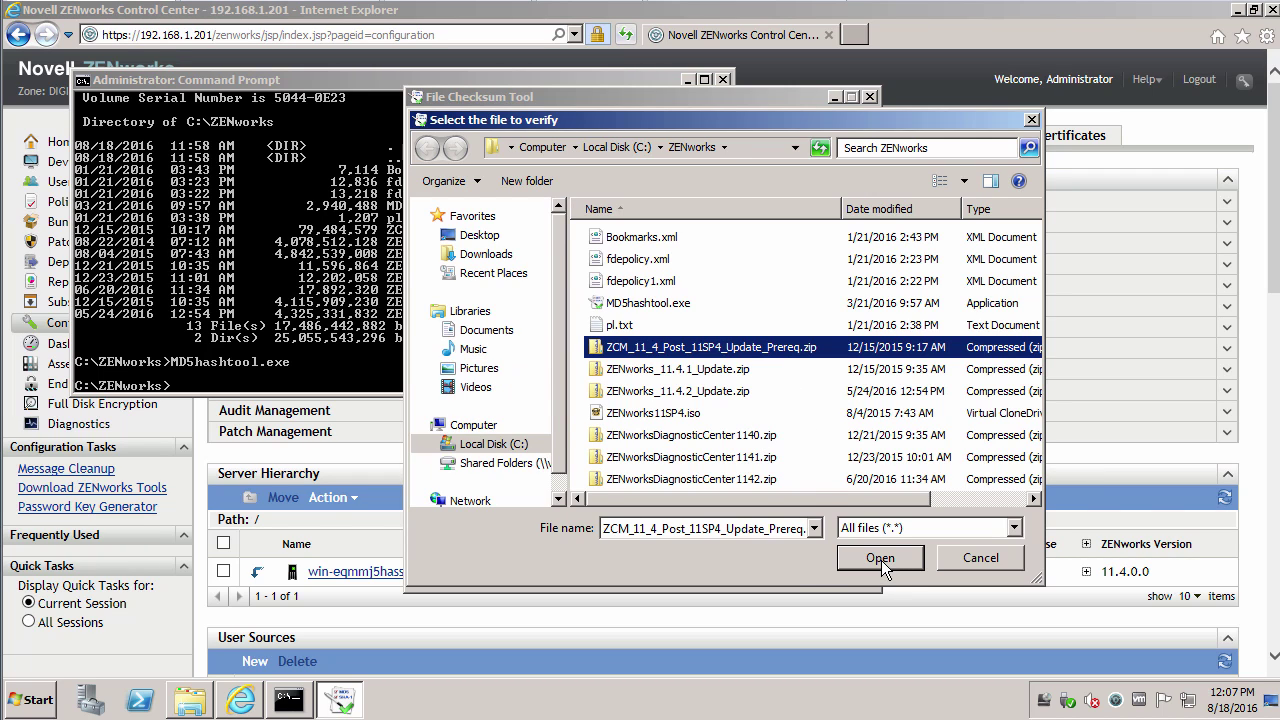
left_click(883, 562)
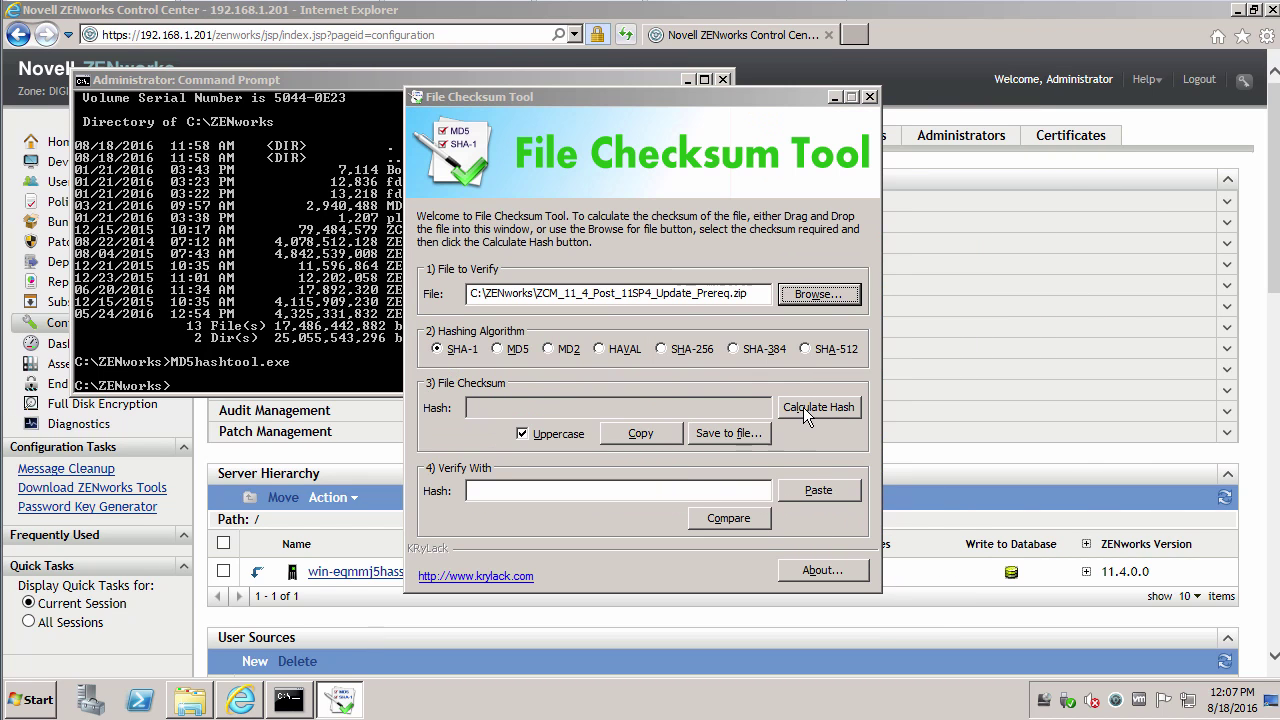
left_click(497, 348)
left_click(817, 408)
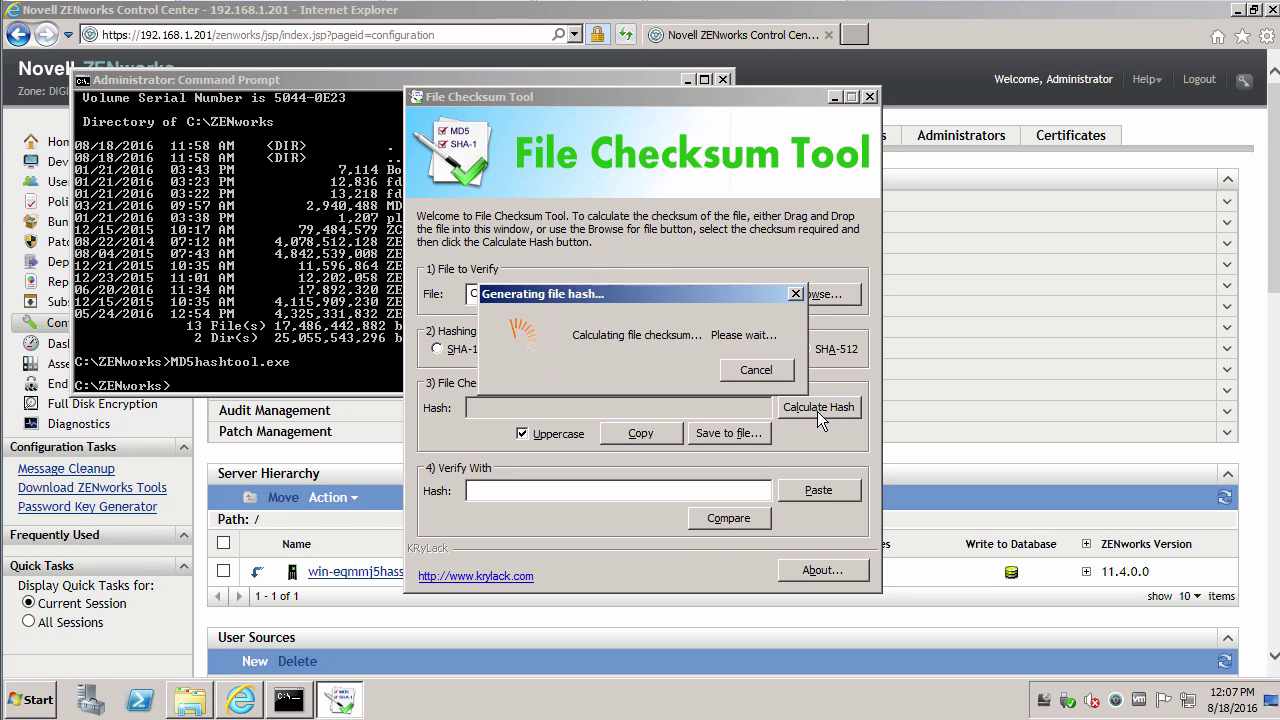
left_click(659, 489)
key("ctrl+v")
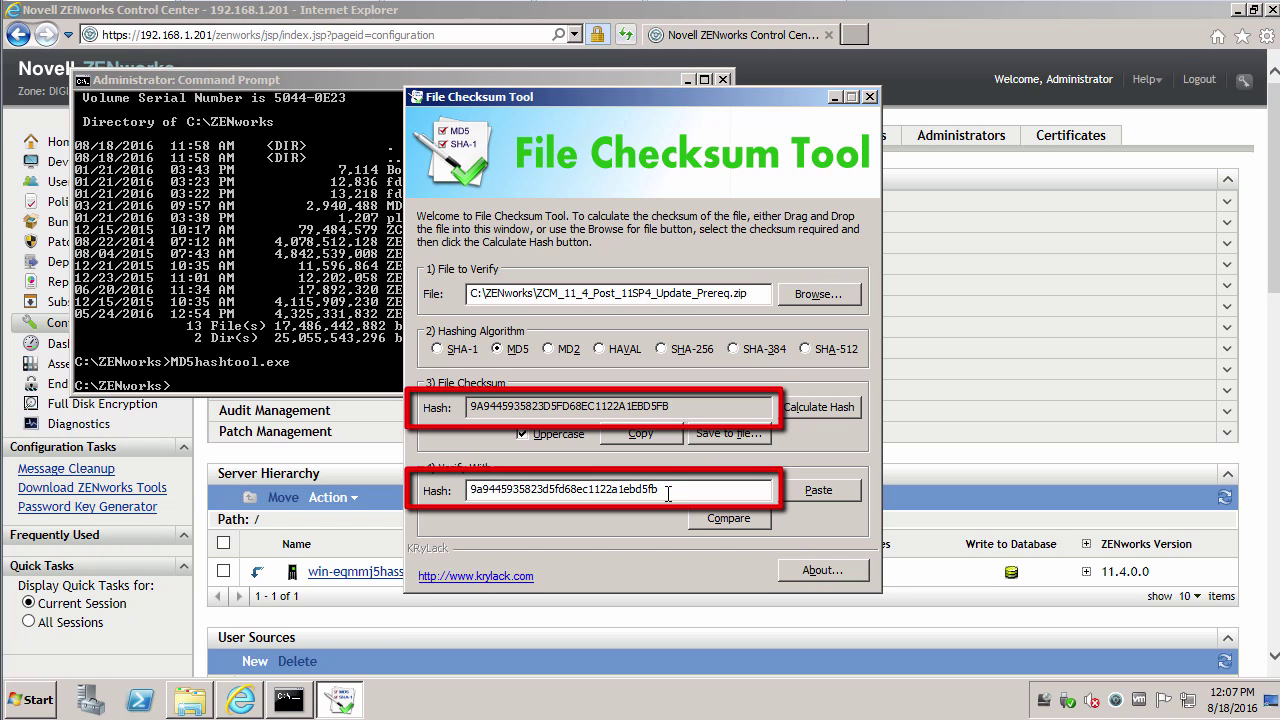
left_click(869, 97)
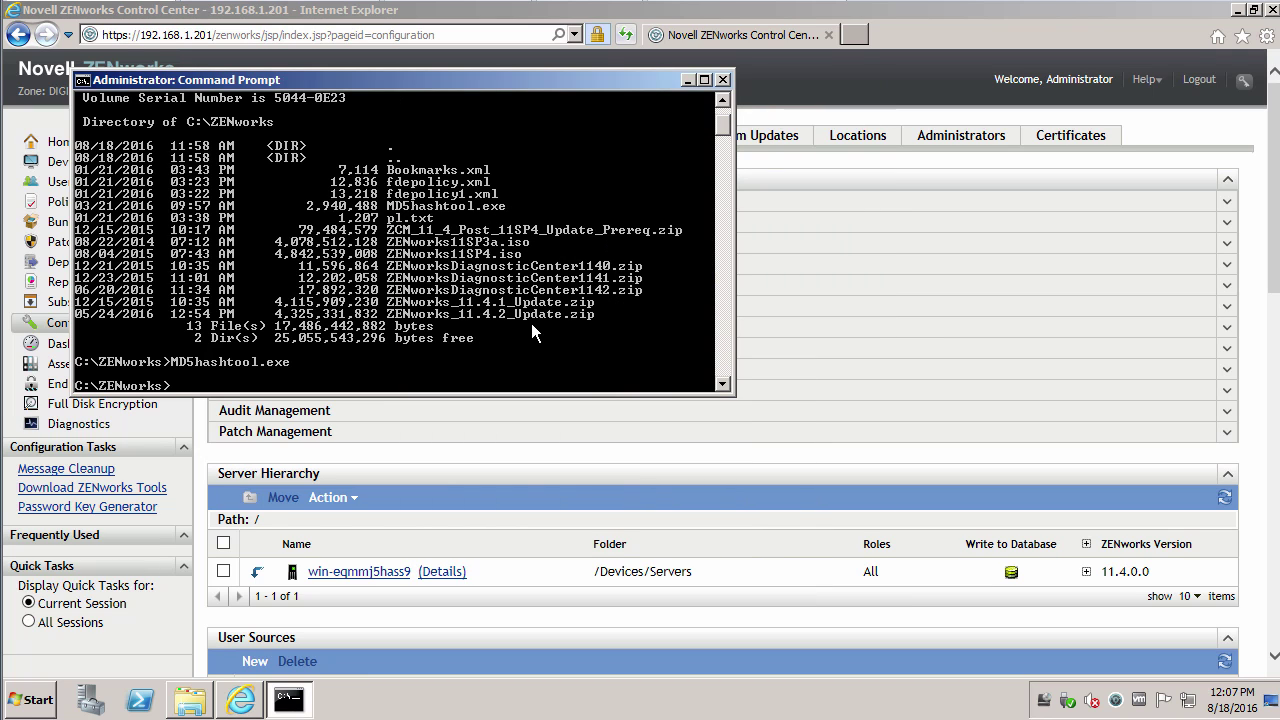
Check the Novell Customer Center settings under Infrastructure Management, then return to the zone Configuration page
left_click(866, 242)
left_click(300, 286)
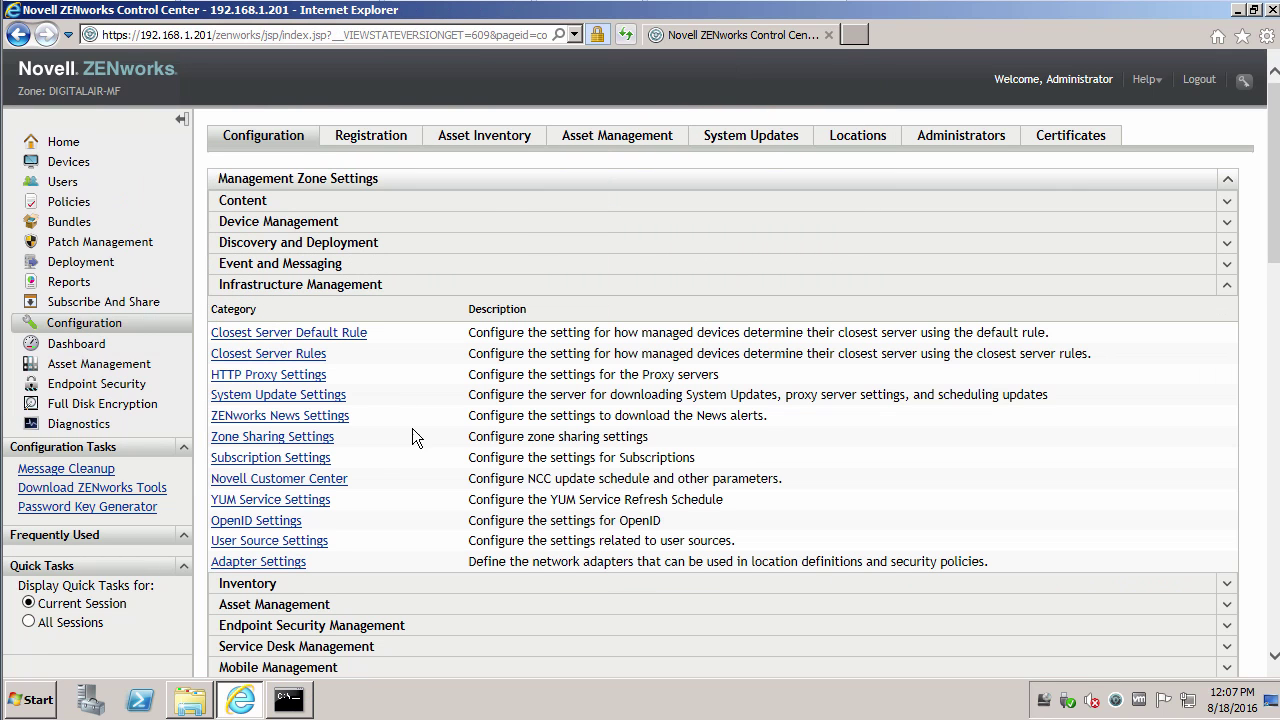
left_click(312, 478)
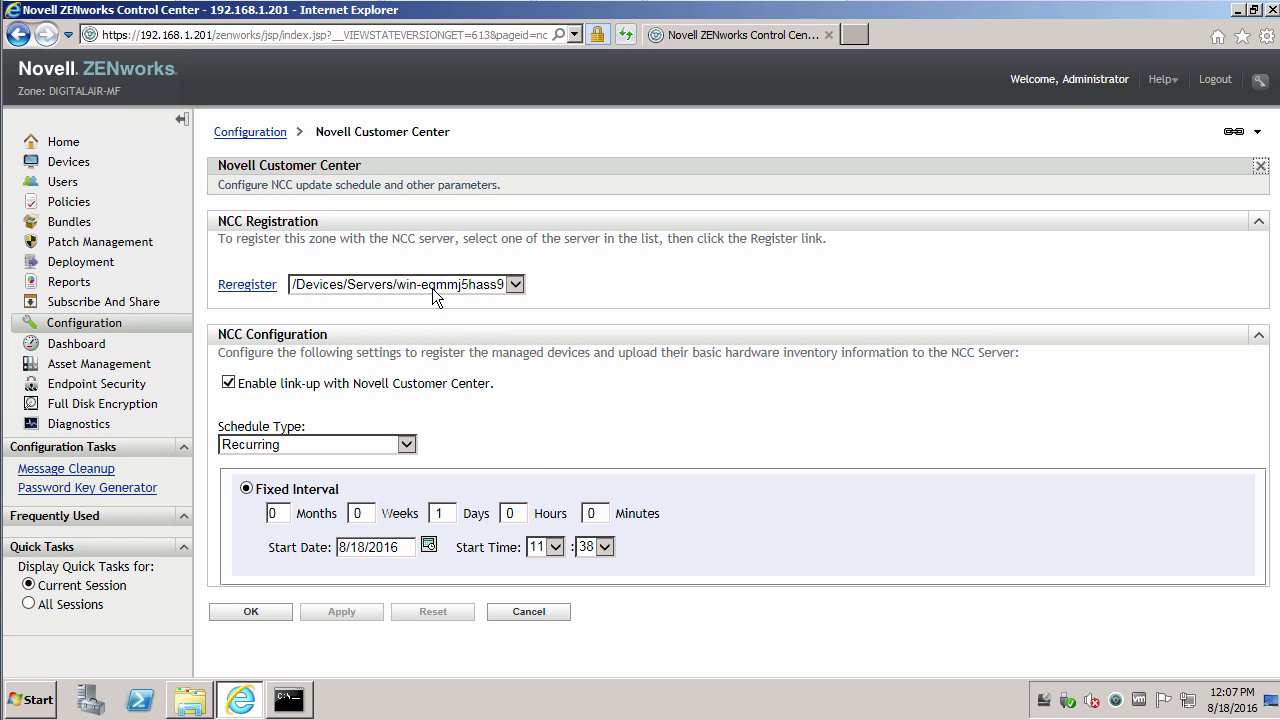
left_click(240, 134)
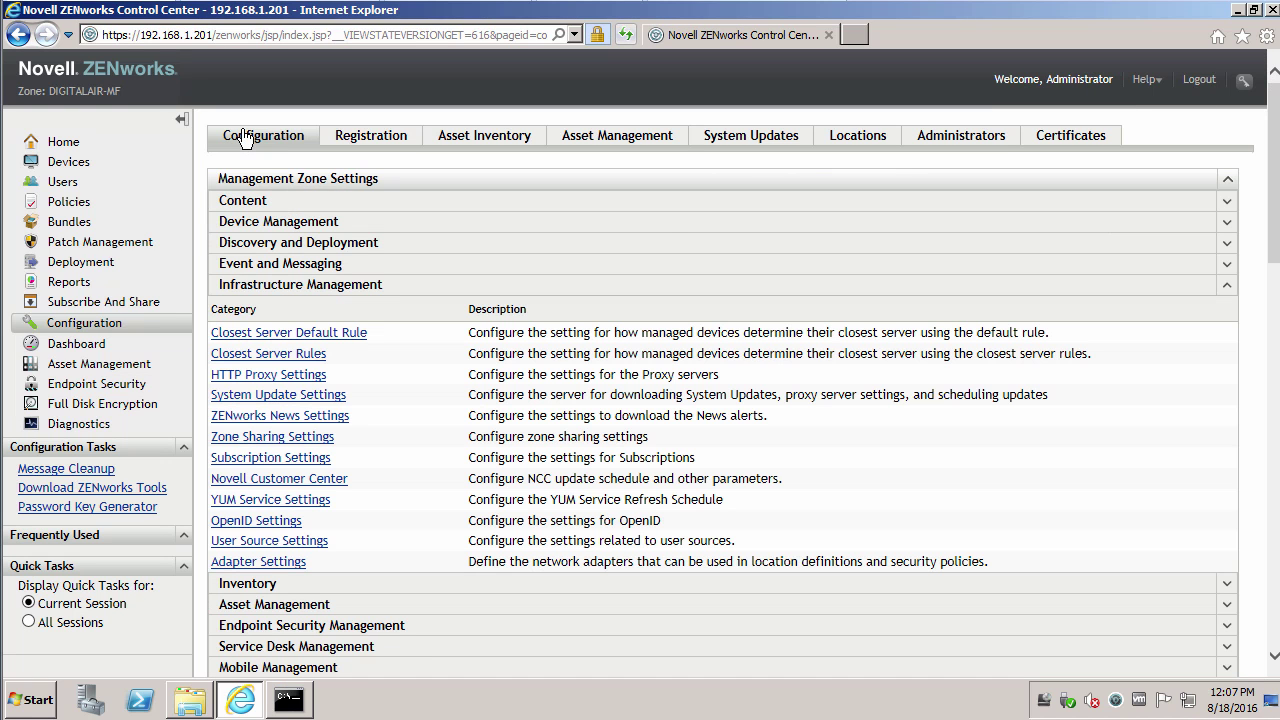
Import ZCM_11_4_Post_11SP4_Update_Prereq.zip with zman sui and return to the System Updates tab
left_click(728, 143)
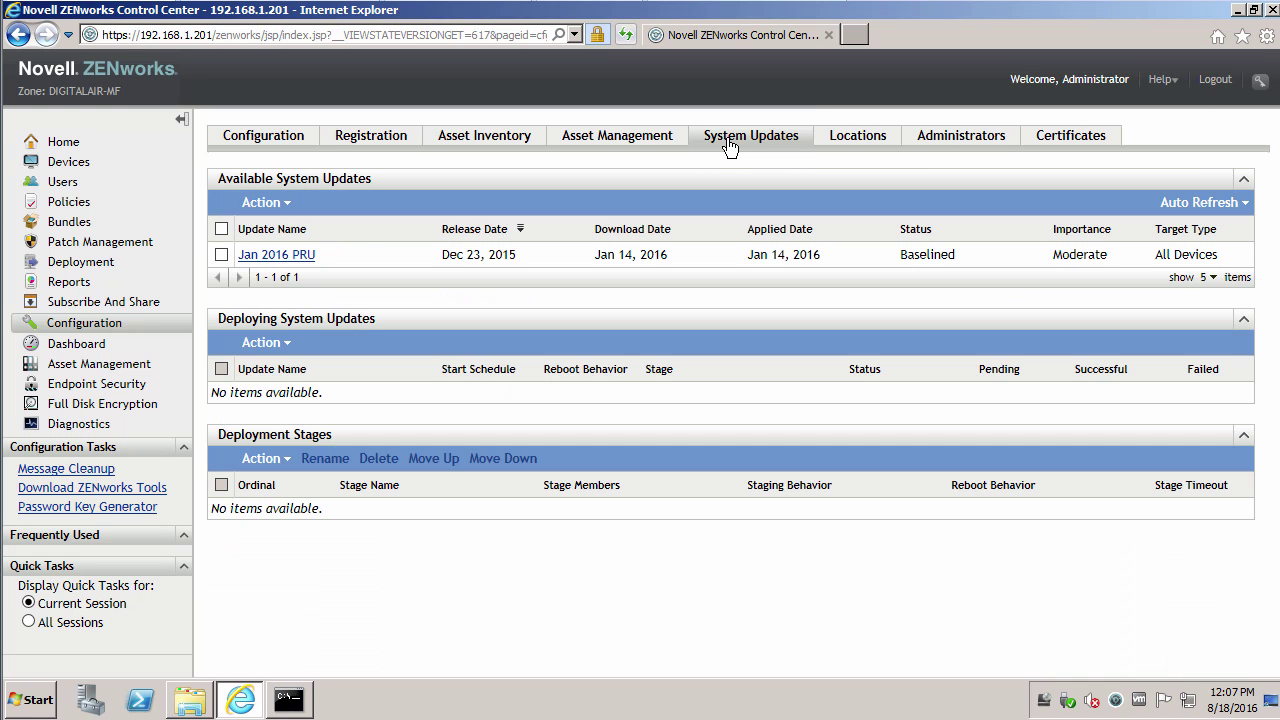
left_click(284, 204)
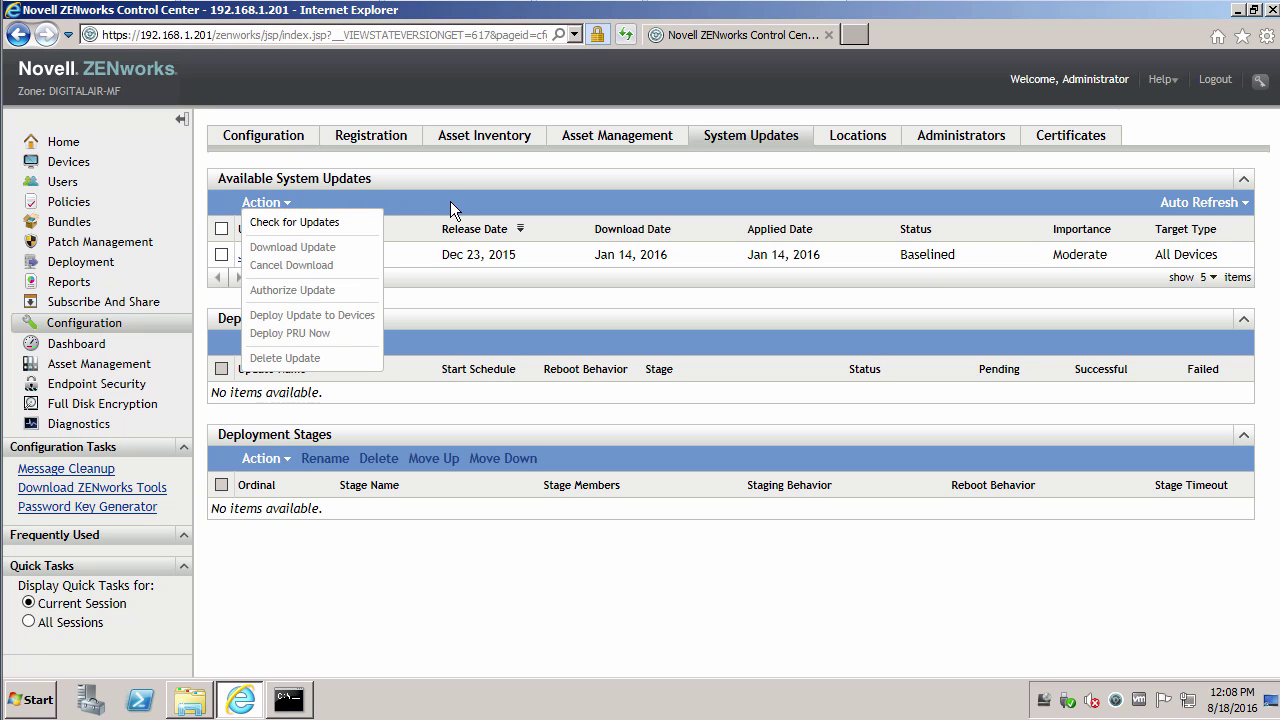
left_click(288, 699)
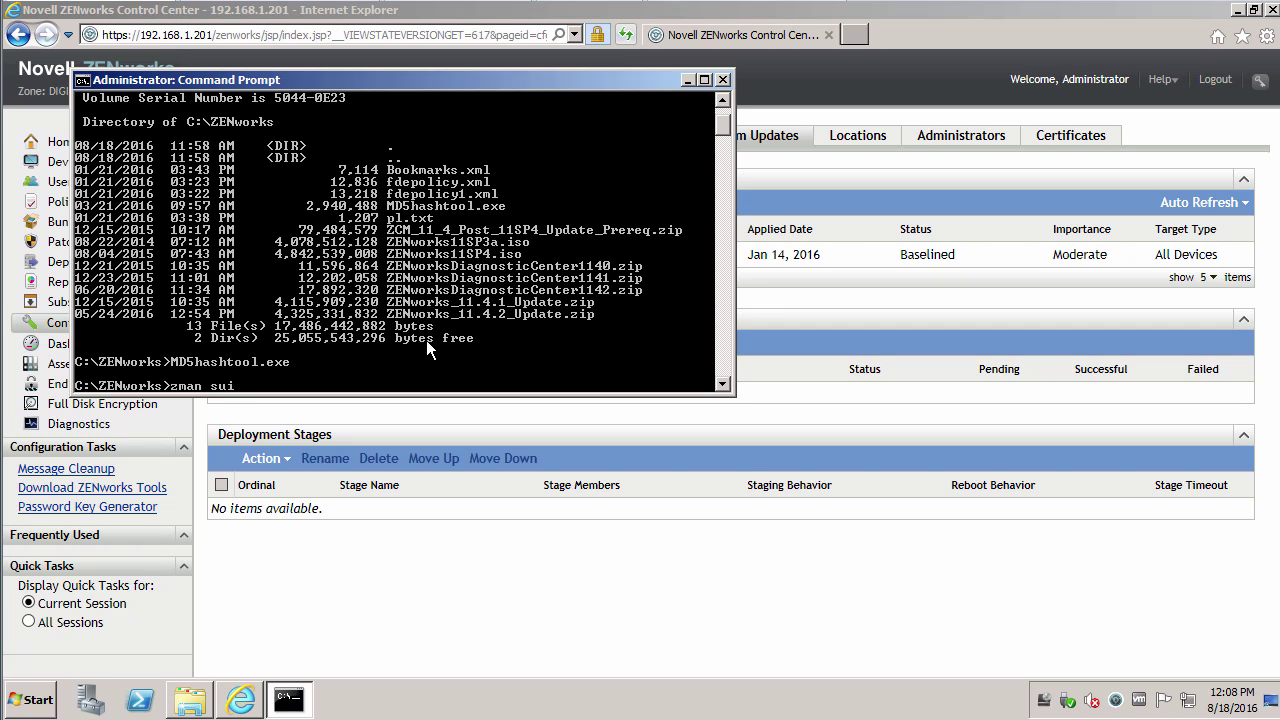
type("zman sui ZCM")
key("Tab")
key("Return")
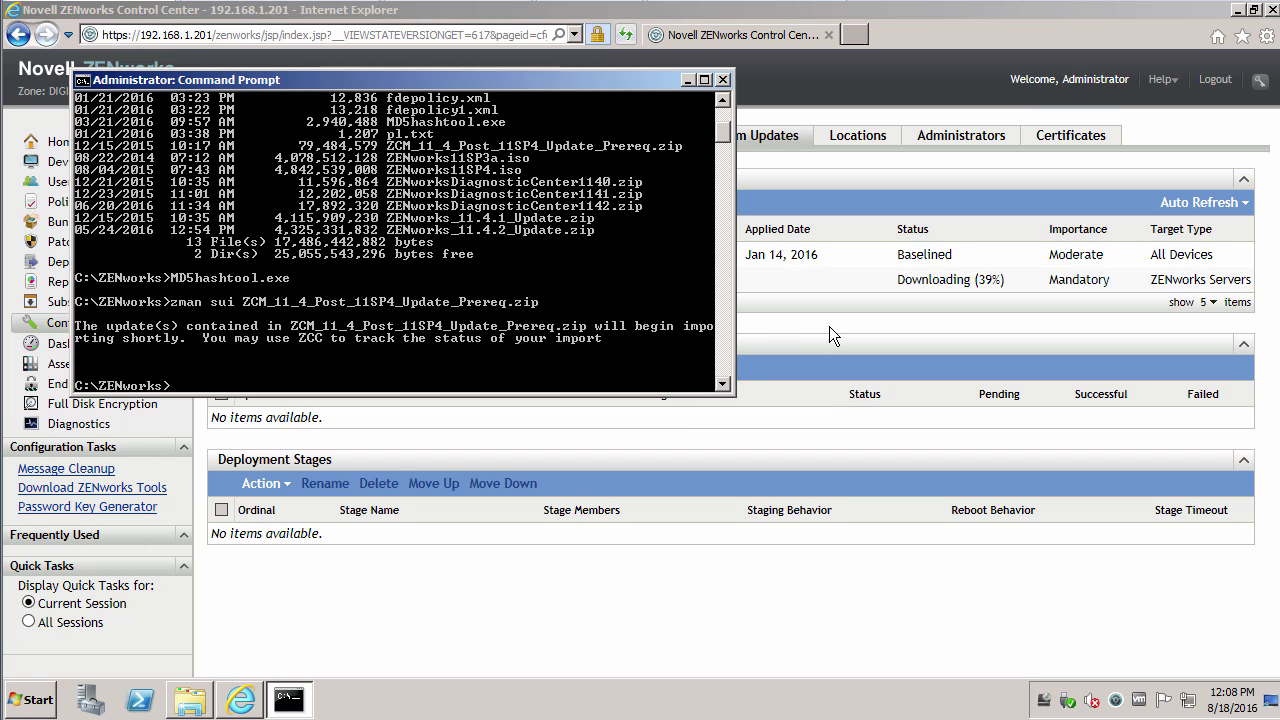
left_click(830, 335)
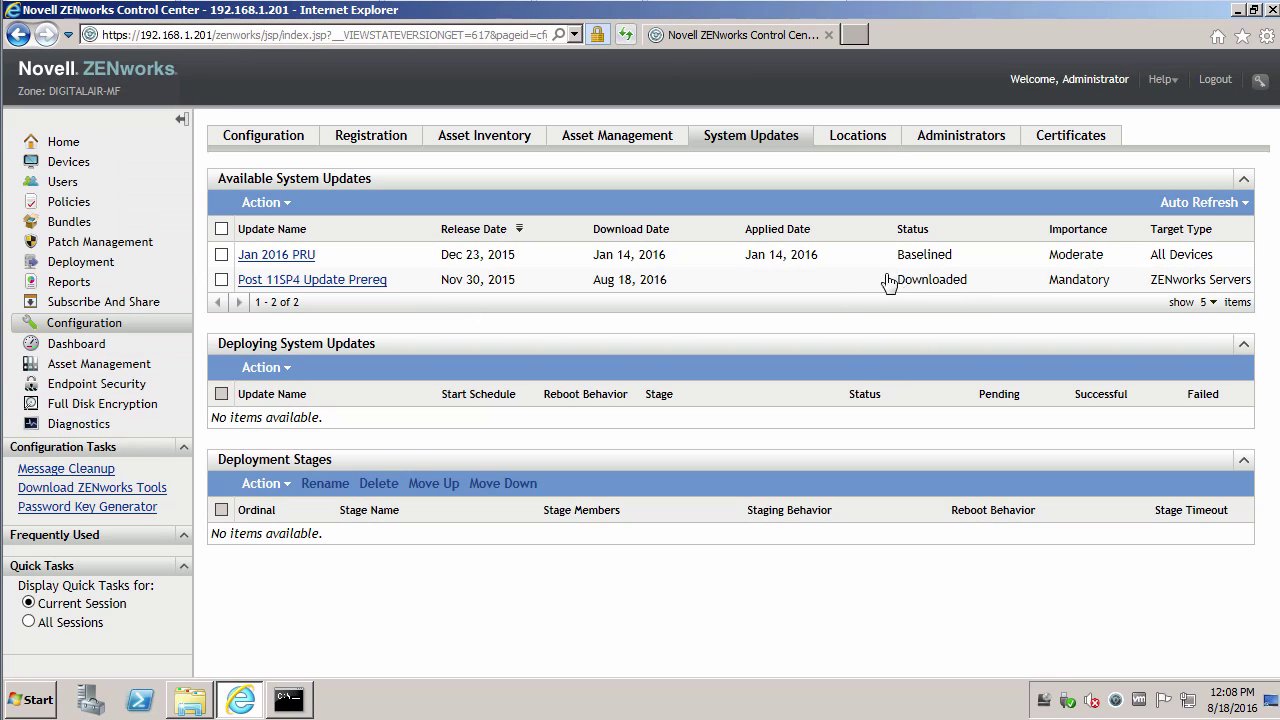
Check for updates, download the Update for ZENworks 11 SP4 (11.4.2), and refresh its status
left_click(287, 205)
left_click(285, 220)
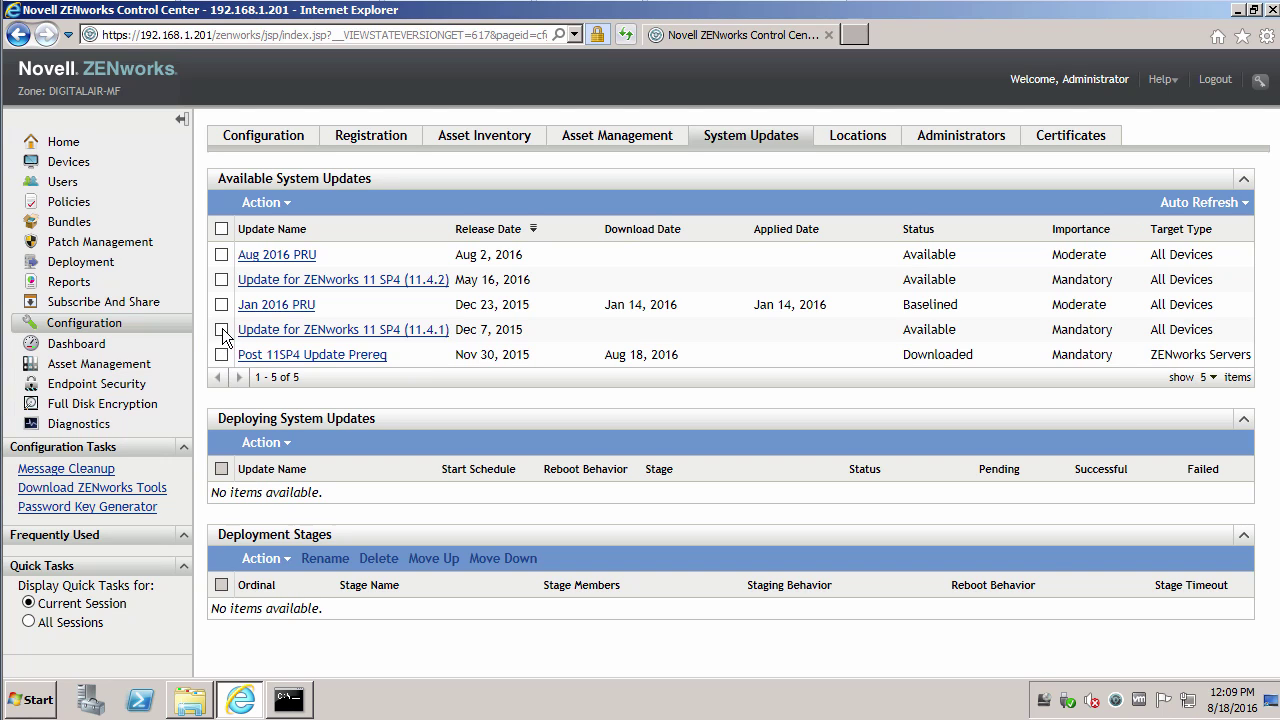
left_click(222, 280)
left_click(287, 202)
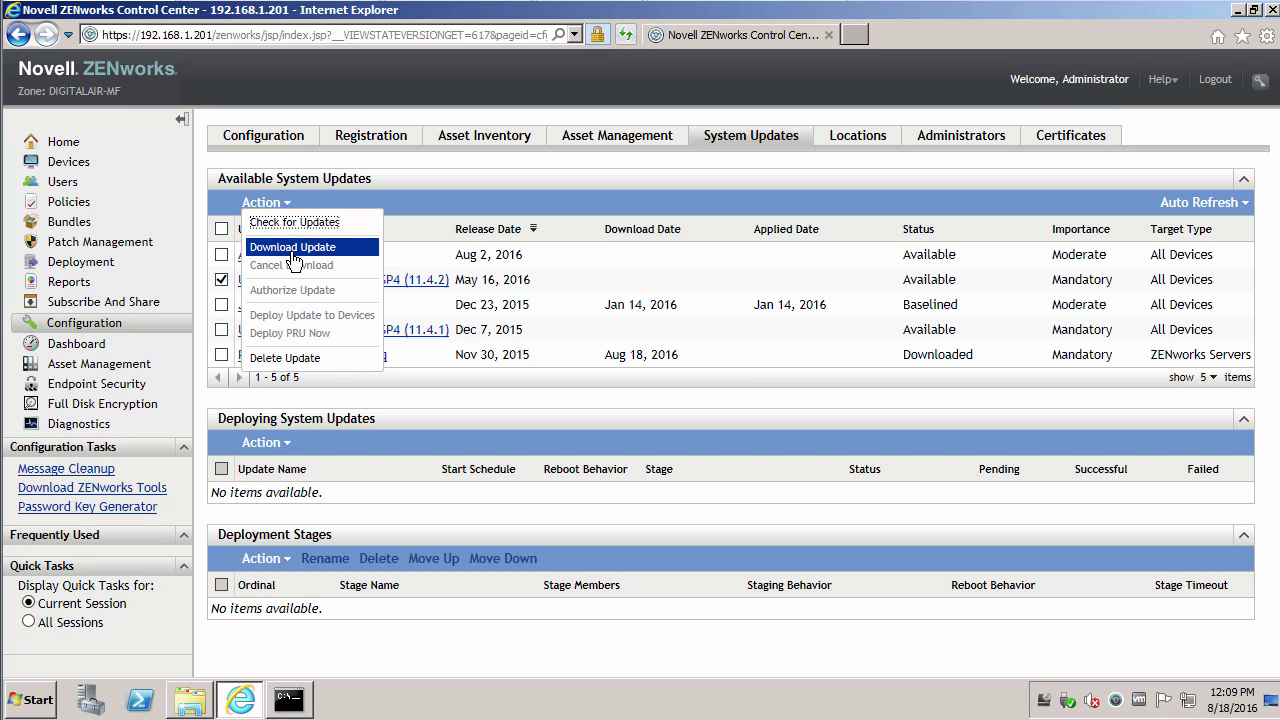
left_click(298, 247)
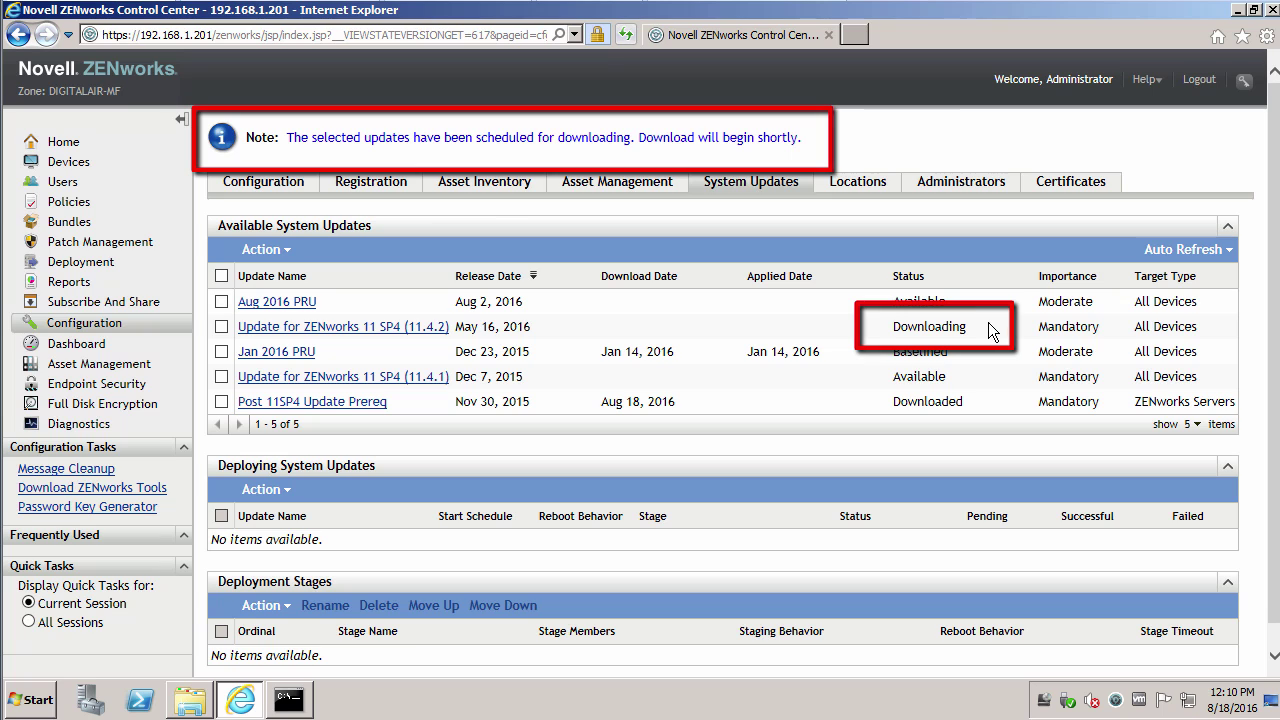
left_click(760, 190)
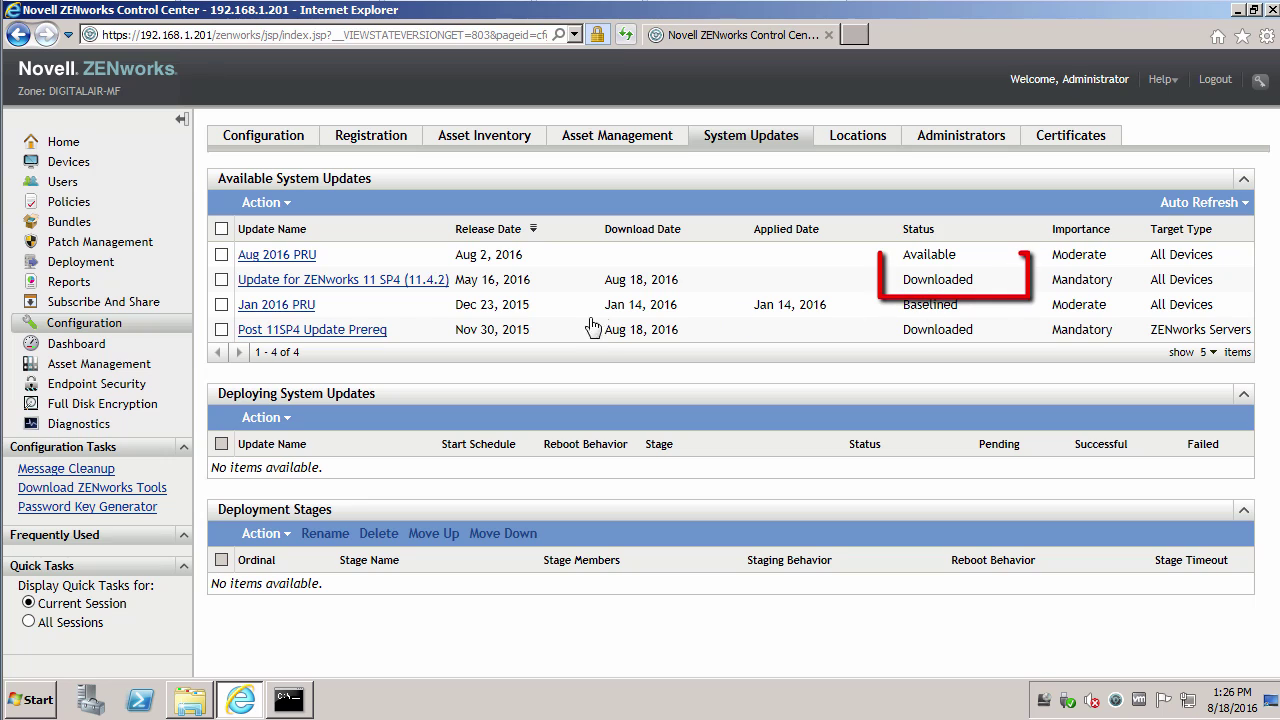
Authorize the 11.4.2 update for deployment and select the Post 11SP4 Update Prereq
left_click(222, 281)
left_click(284, 205)
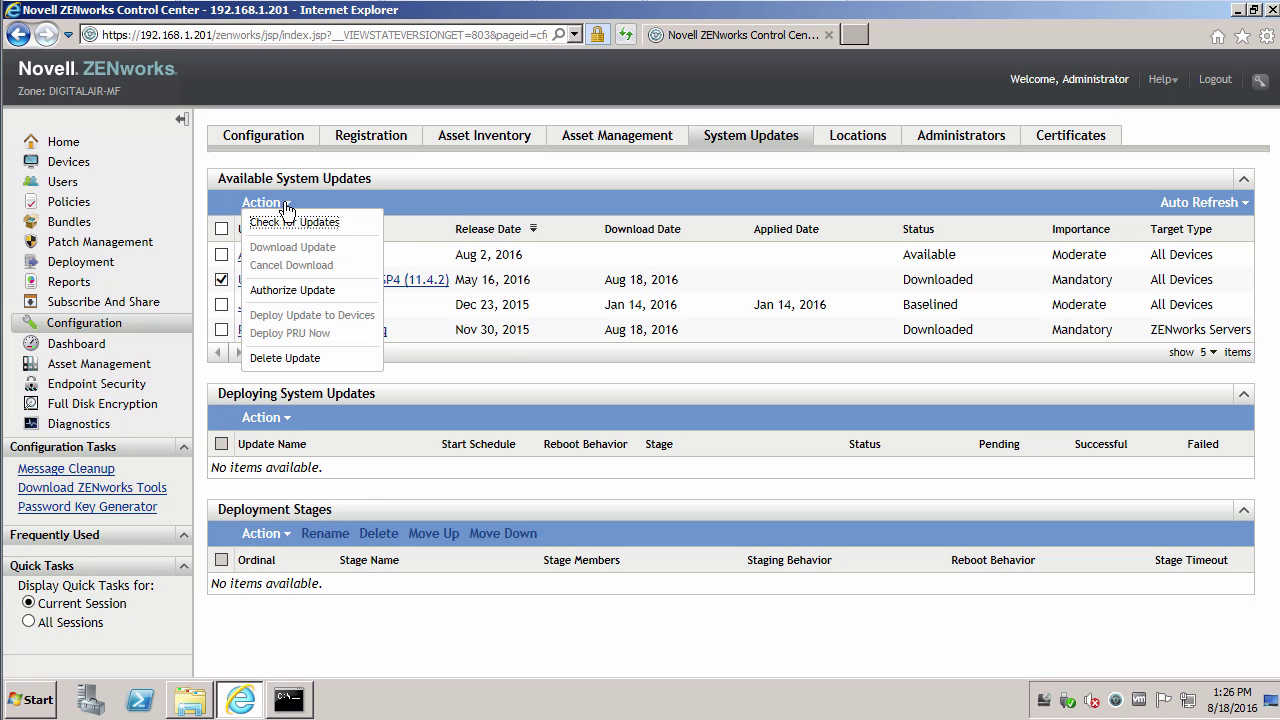
left_click(292, 290)
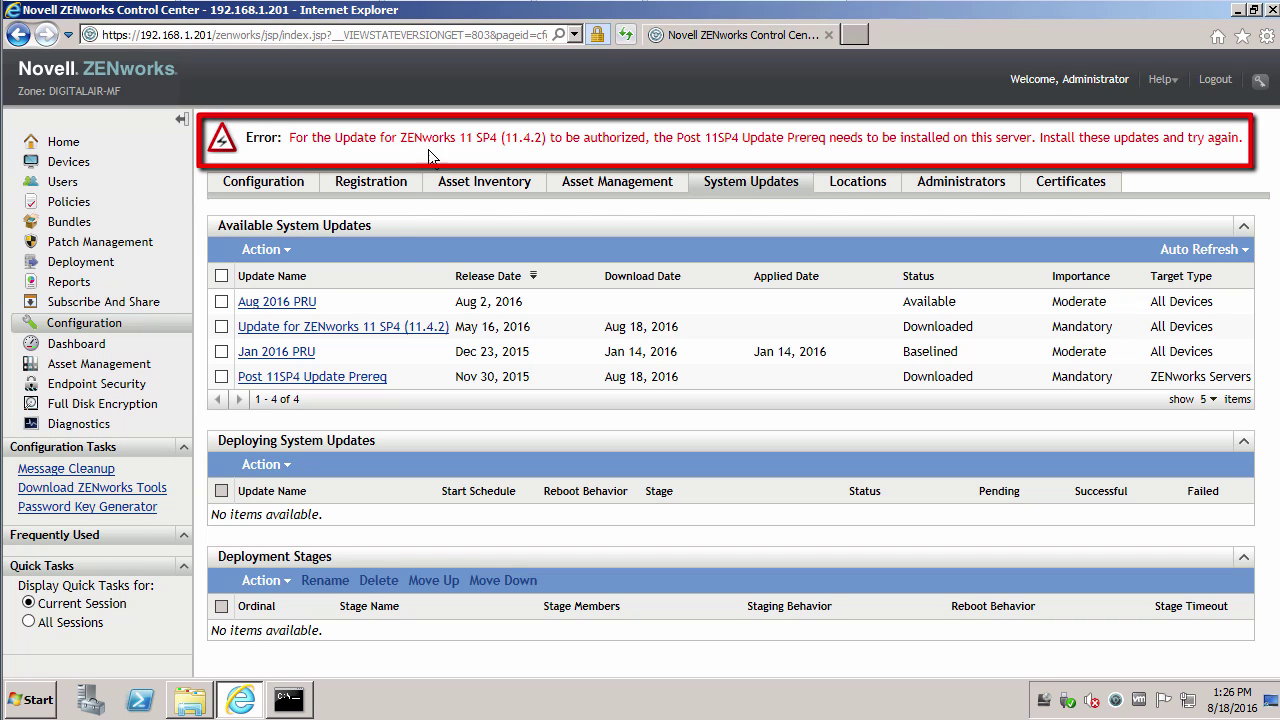
left_click(222, 377)
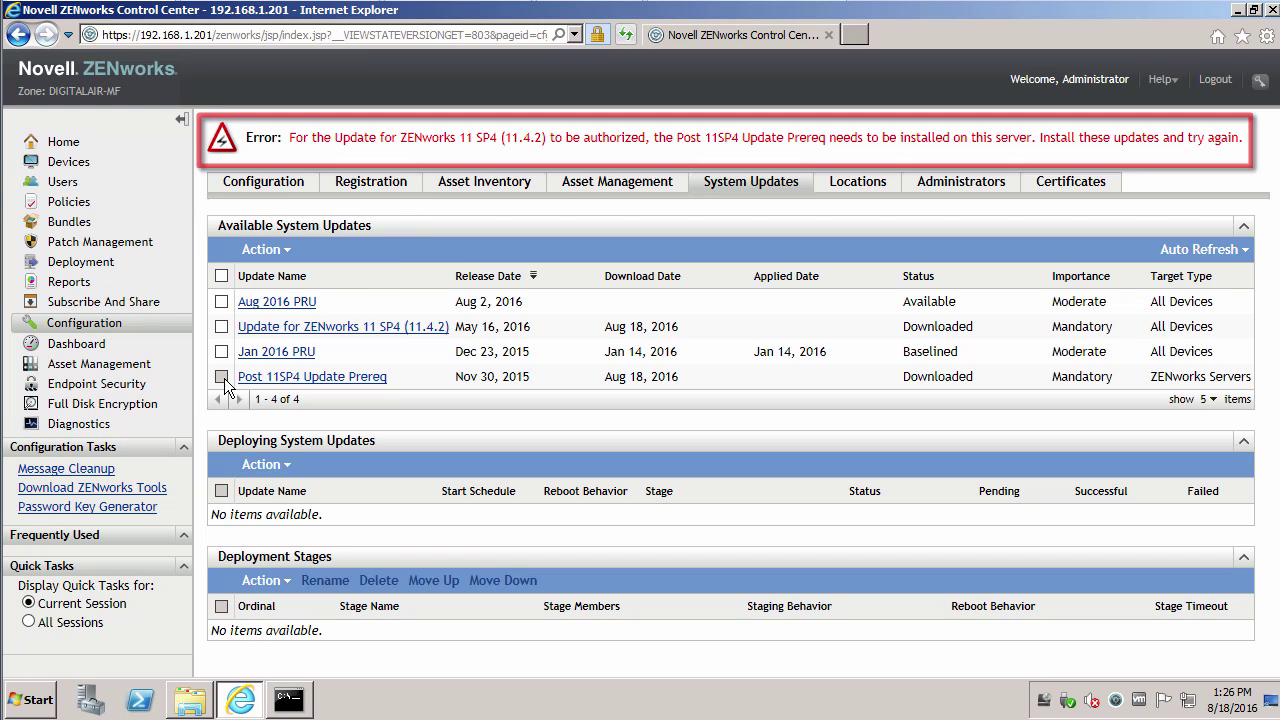
left_click(285, 250)
left_click(293, 337)
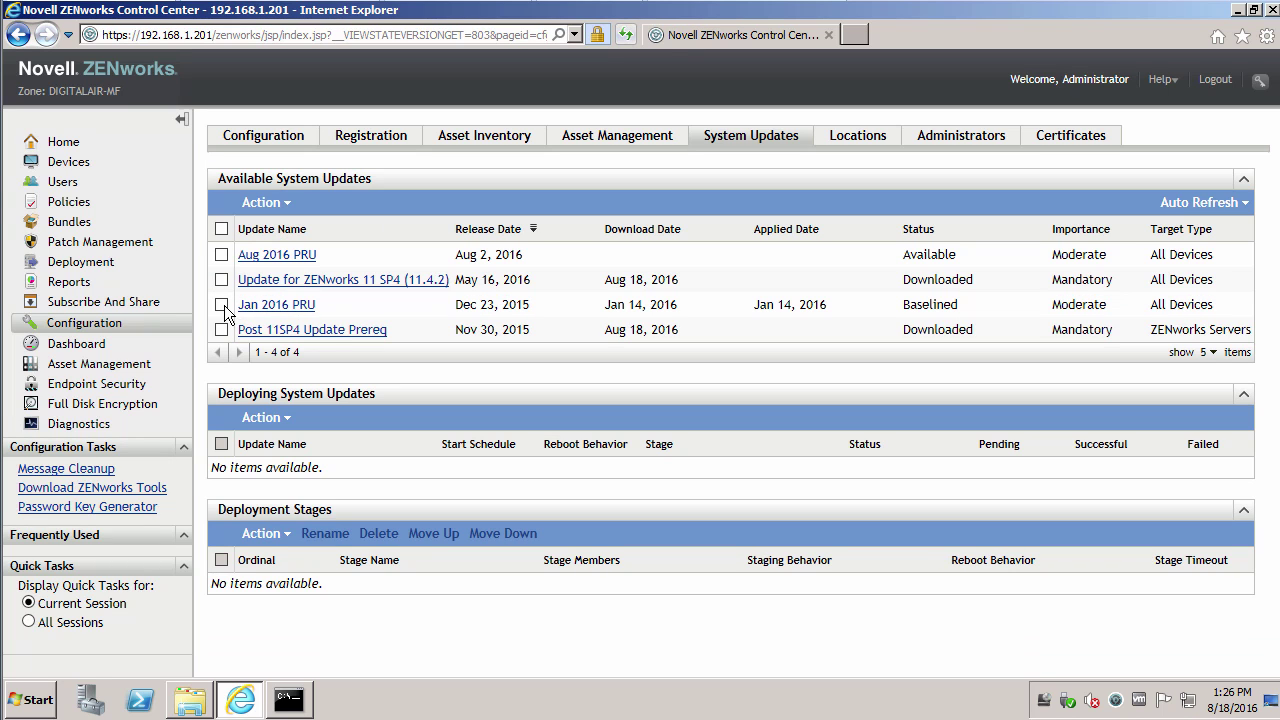
Start deploying the Post 11SP4 Update Prereq and target server win-eqmmj5hass9
left_click(222, 329)
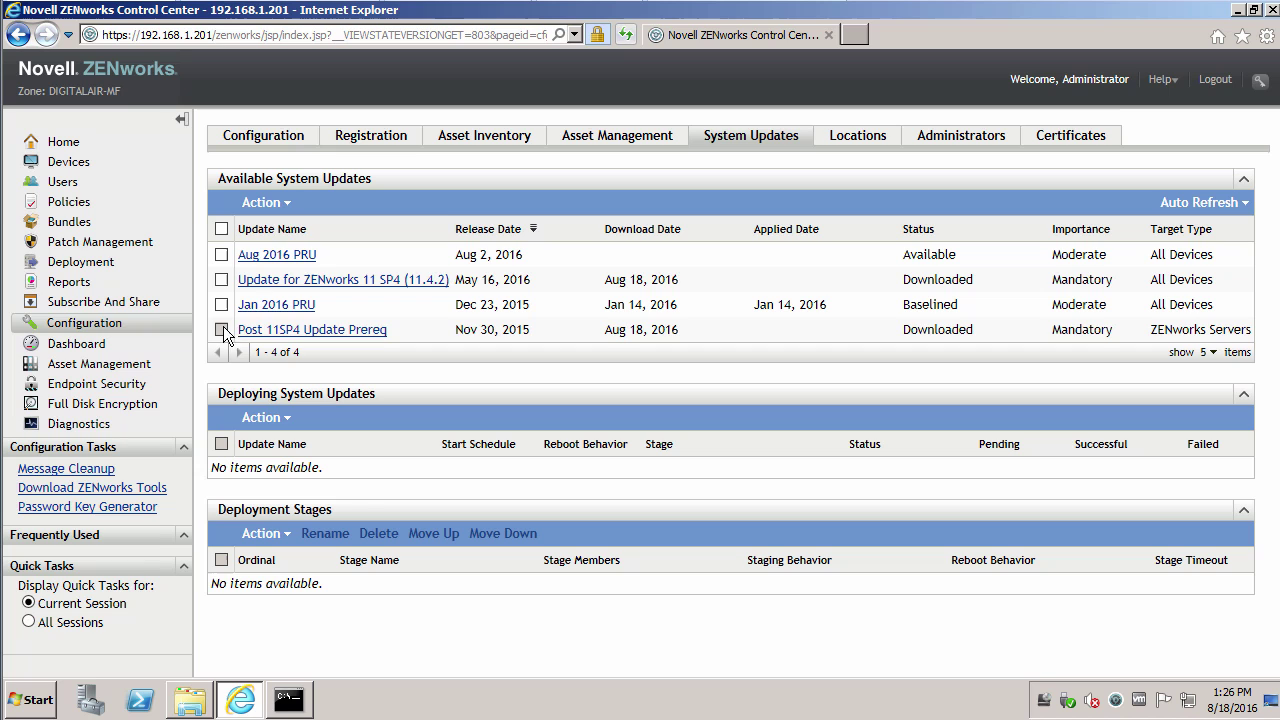
left_click(288, 205)
left_click(295, 314)
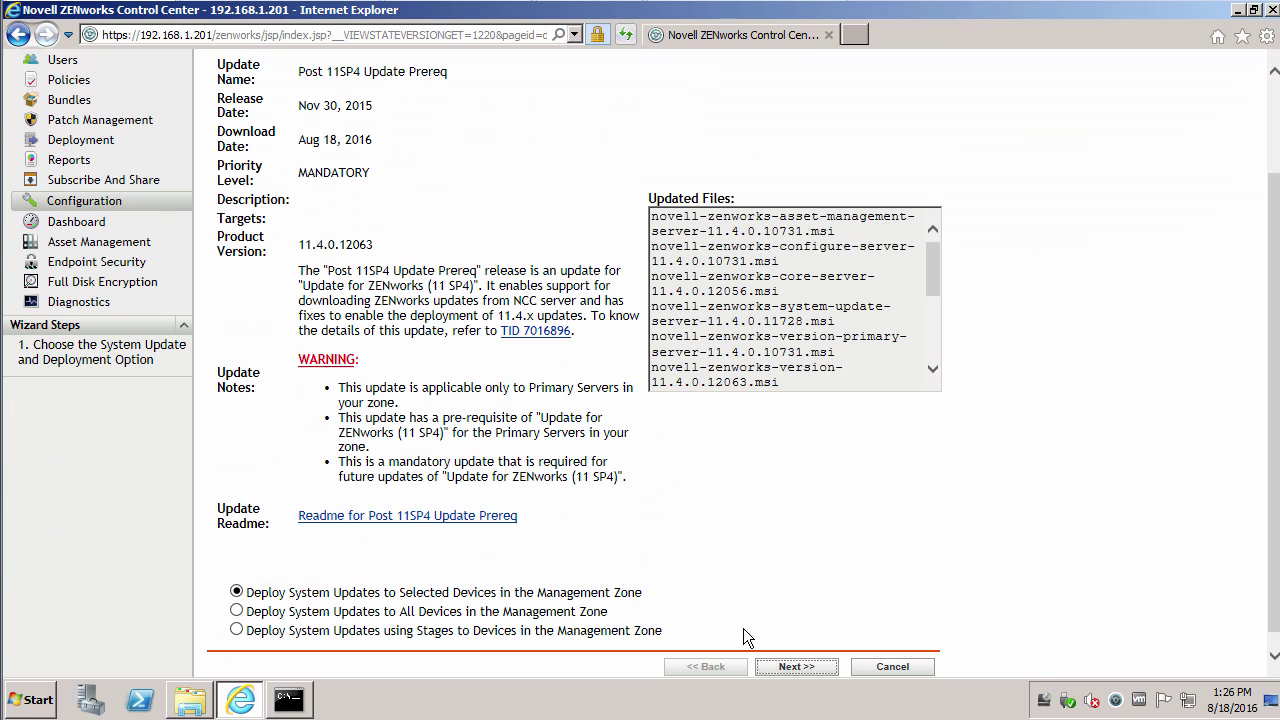
left_click(786, 666)
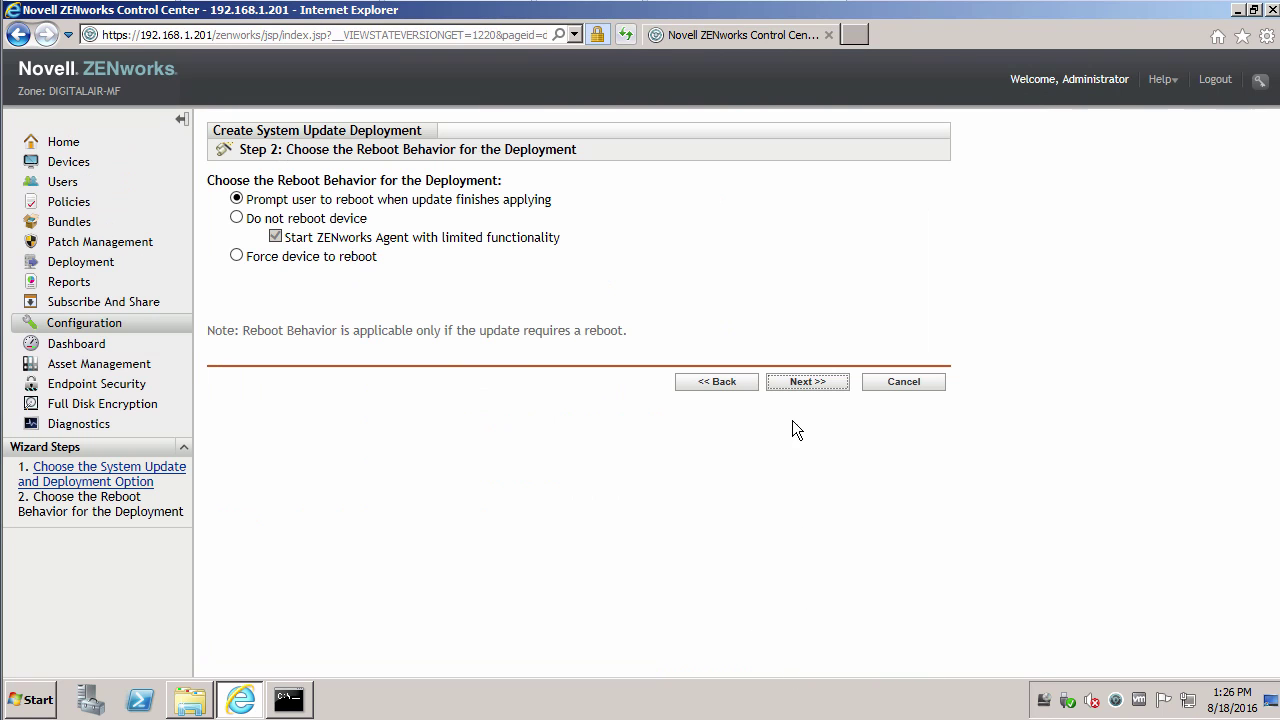
left_click(798, 385)
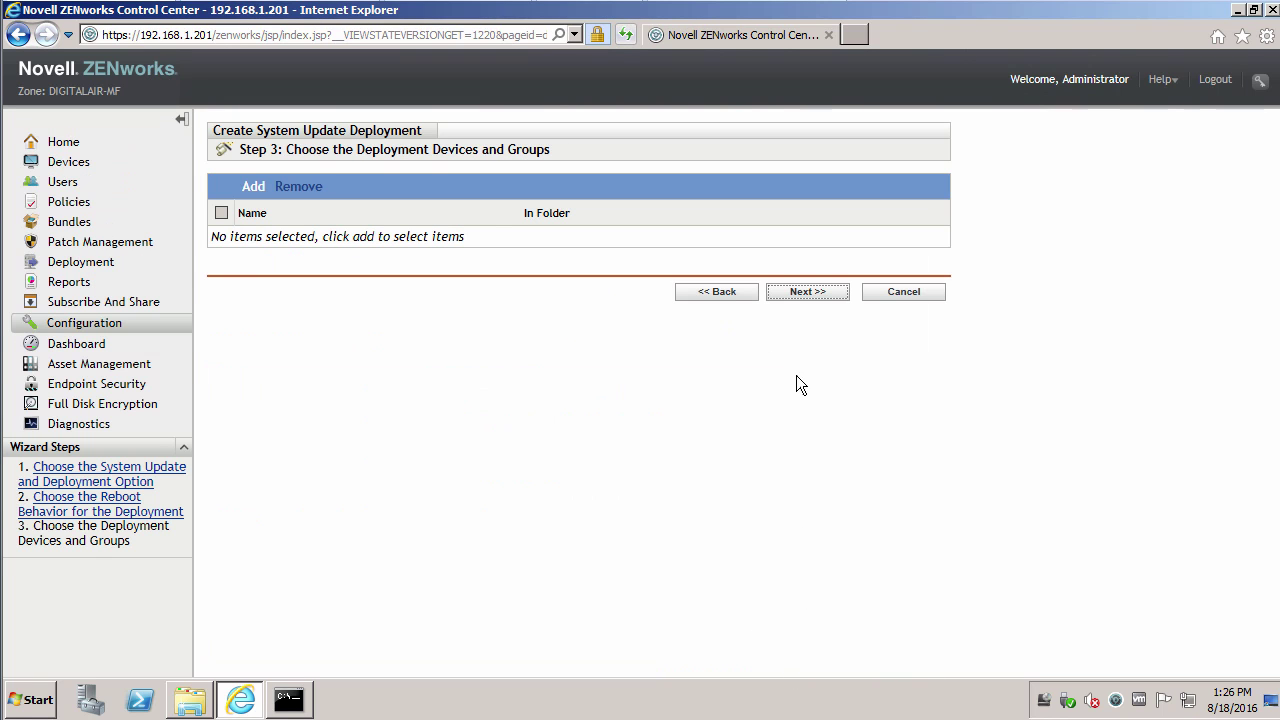
left_click(254, 188)
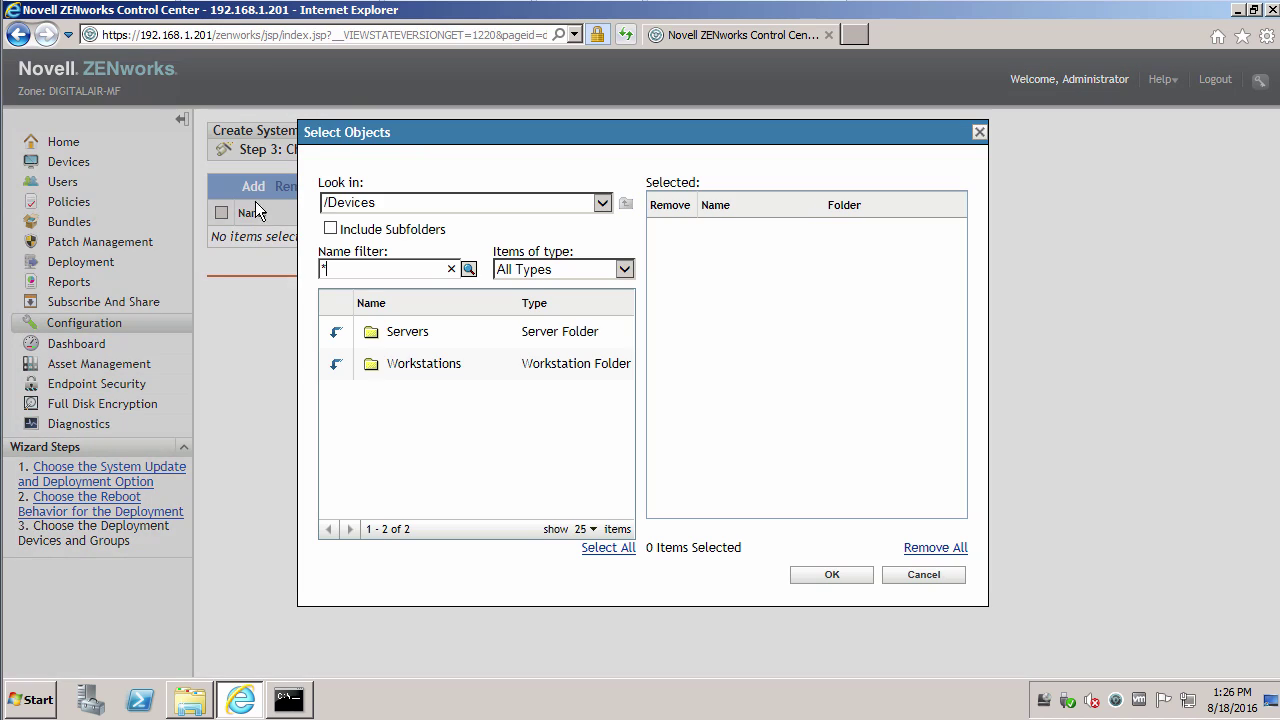
left_click(337, 332)
scroll(629, 463, "down", 5)
left_click(441, 484)
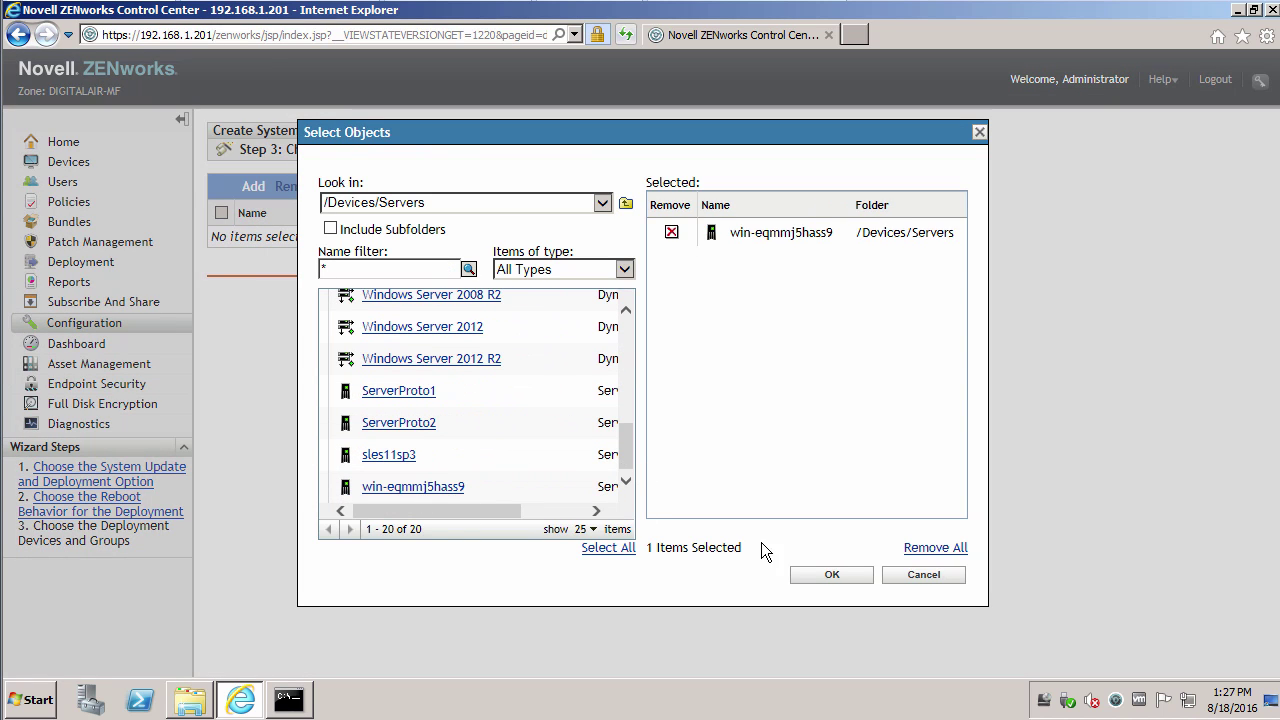
left_click(812, 573)
Schedule the prereq deployment to run Now and finish the wizard
left_click(810, 298)
left_click(388, 200)
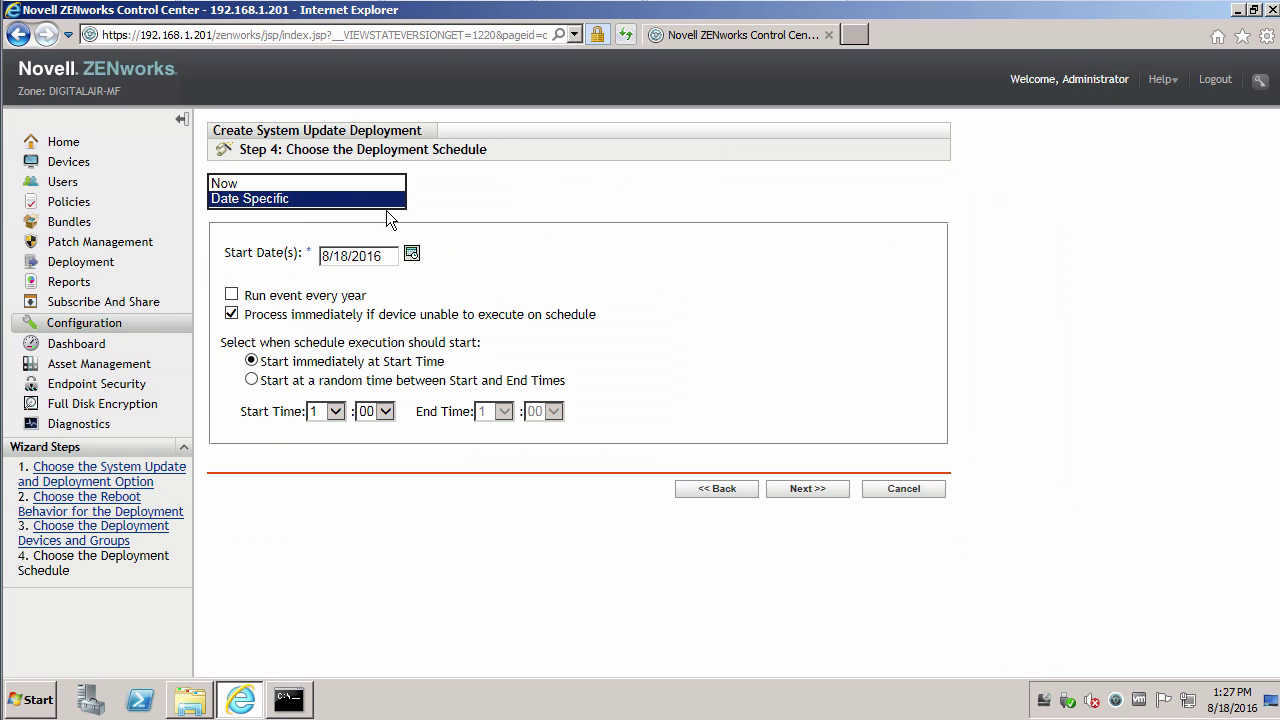
left_click(384, 182)
left_click(805, 264)
left_click(790, 452)
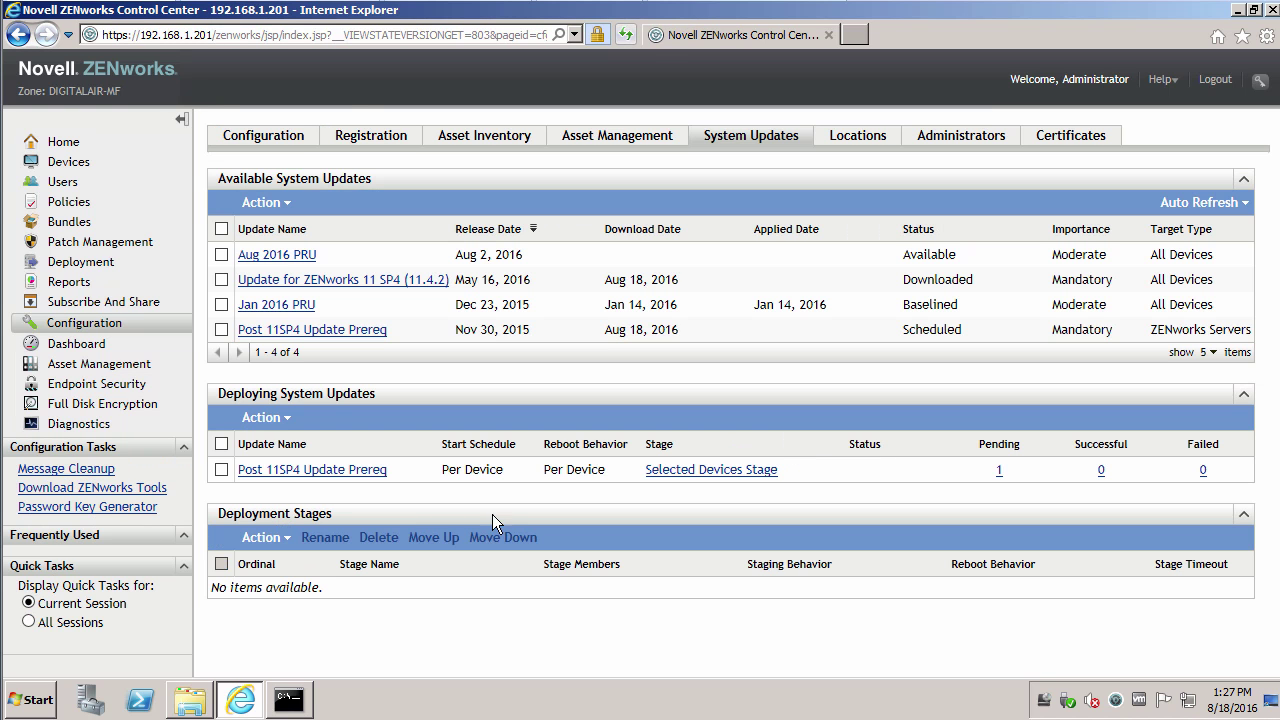
Browse Explorer to C:\Program Files (x86)\Novell\ZENworks\logs and jump to loader-messages.log
left_click(196, 704)
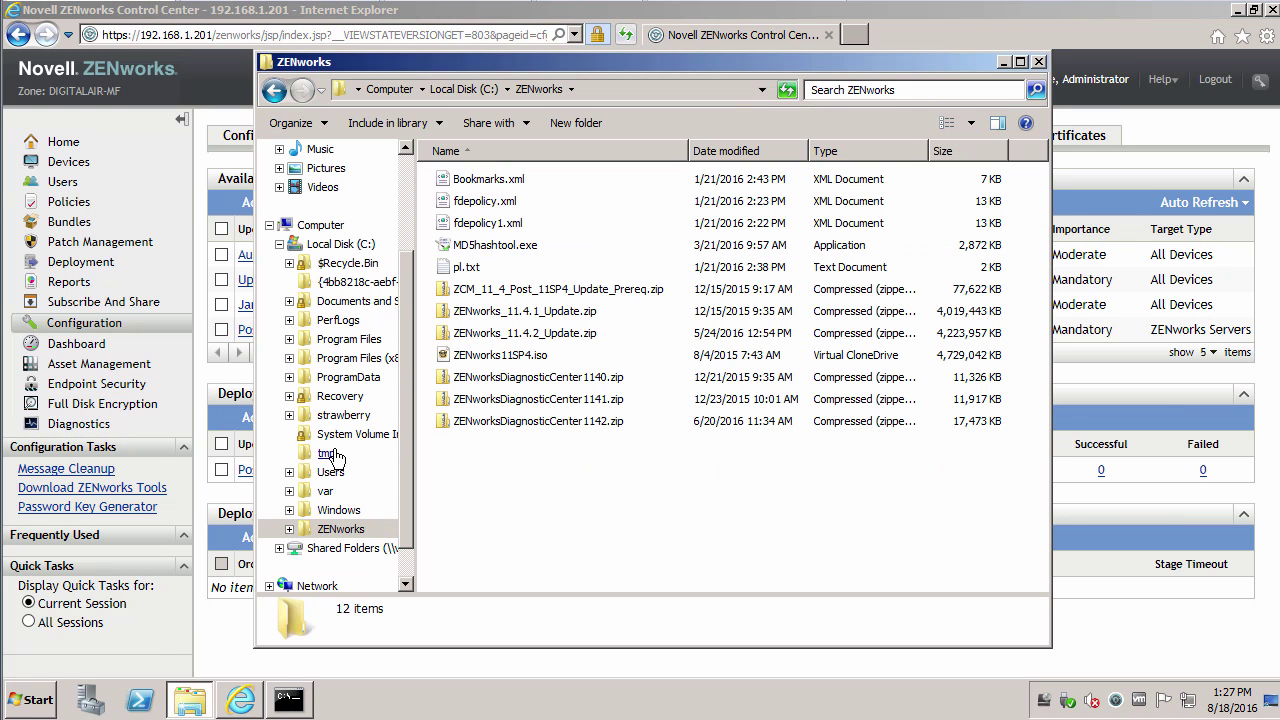
left_click(350, 358)
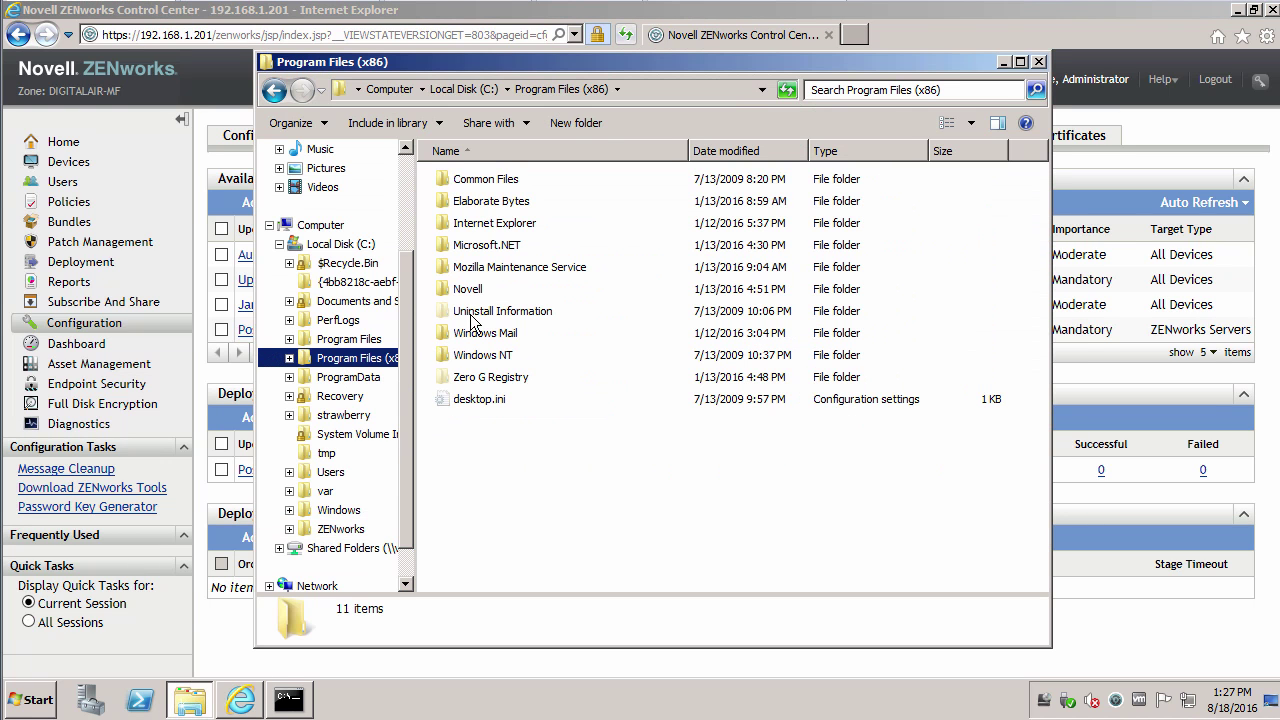
double_click(466, 288)
double_click(472, 202)
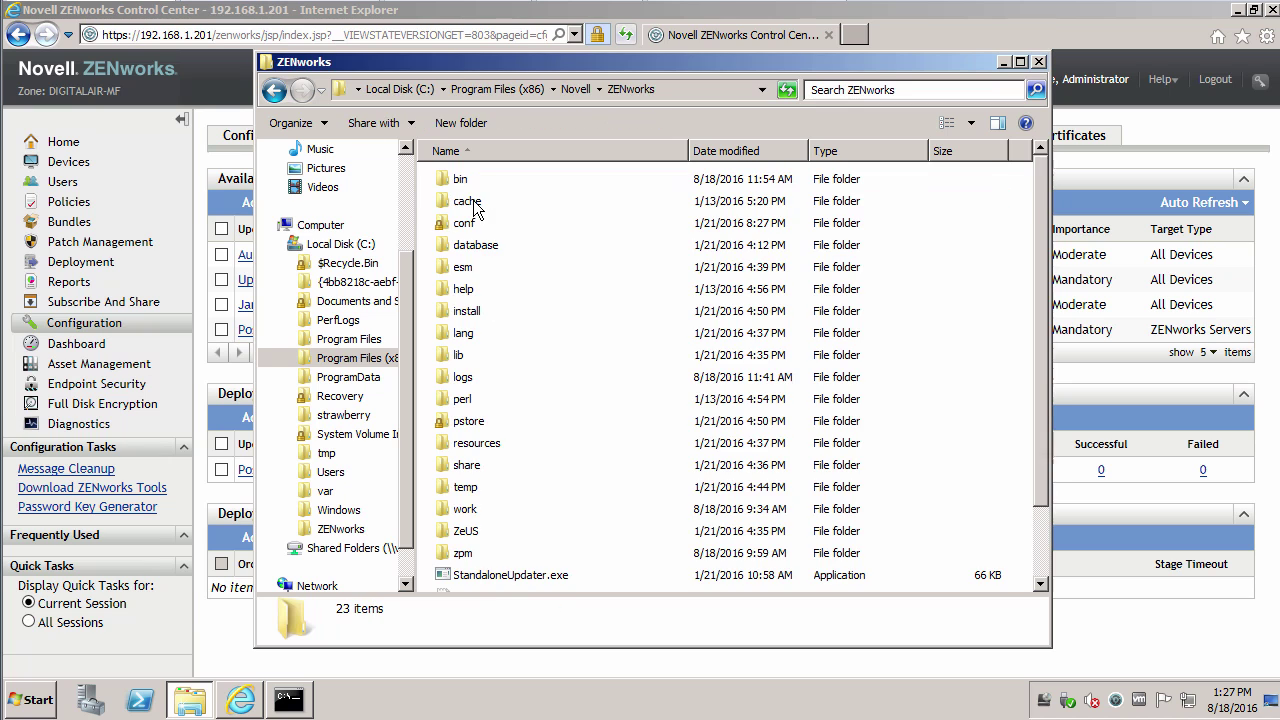
double_click(468, 380)
type("load")
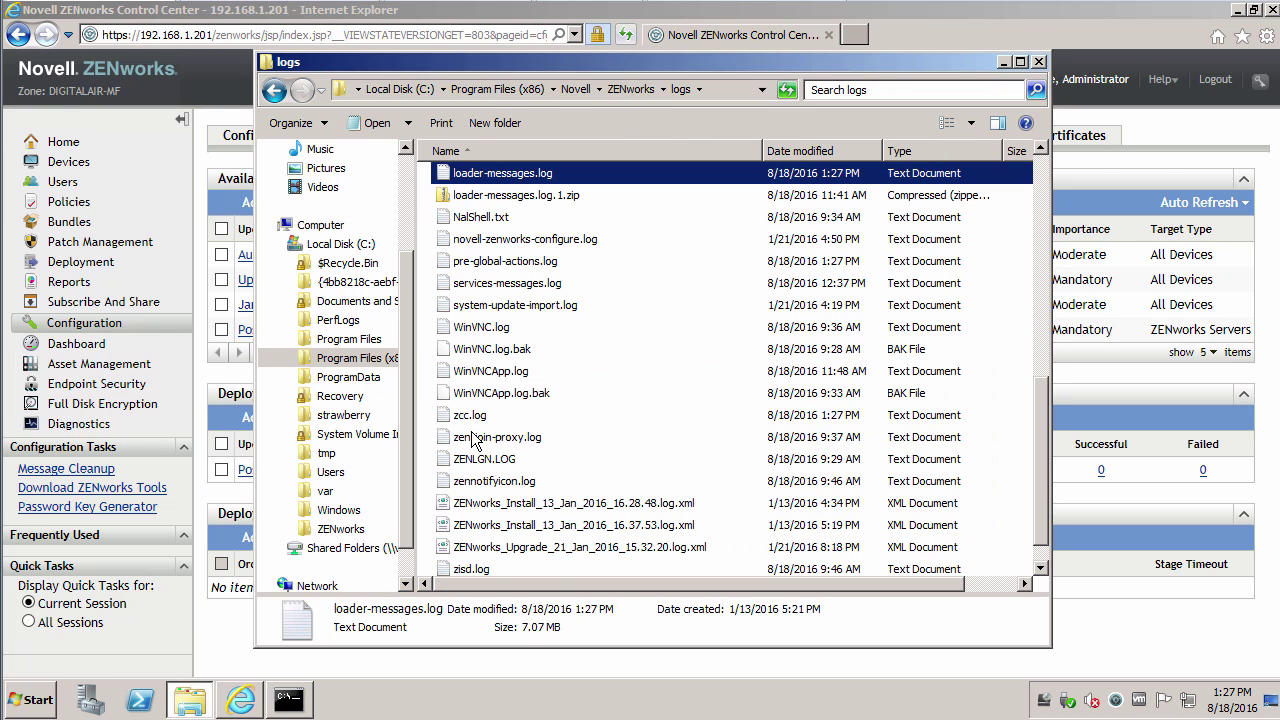
double_click(500, 174)
left_click_drag(952, 192, 948, 640)
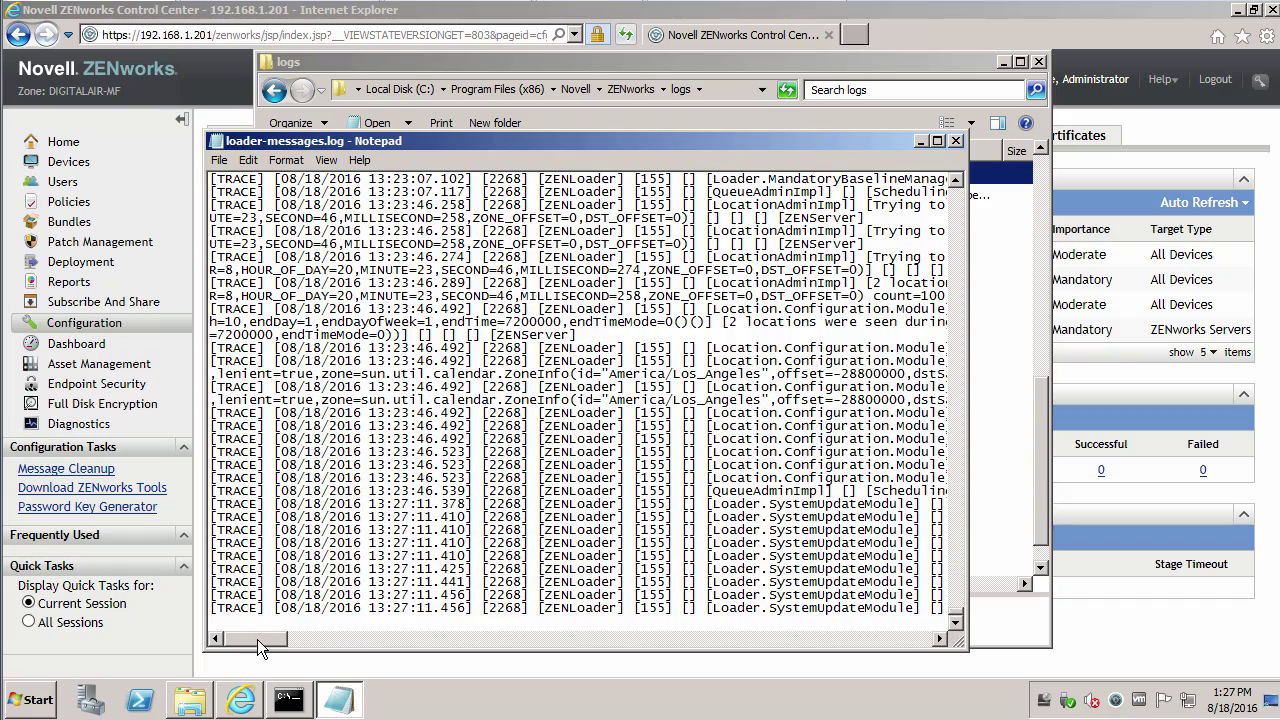
left_click_drag(261, 635, 329, 639)
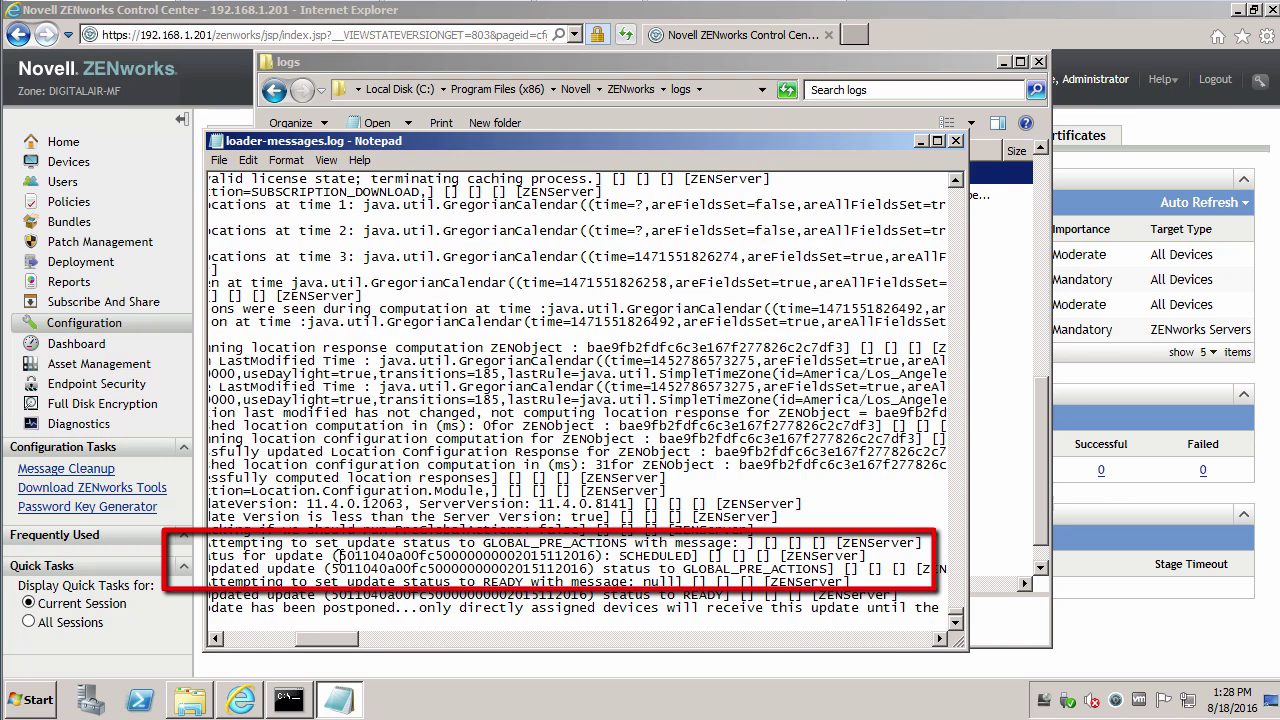
left_click_drag(338, 556, 402, 557)
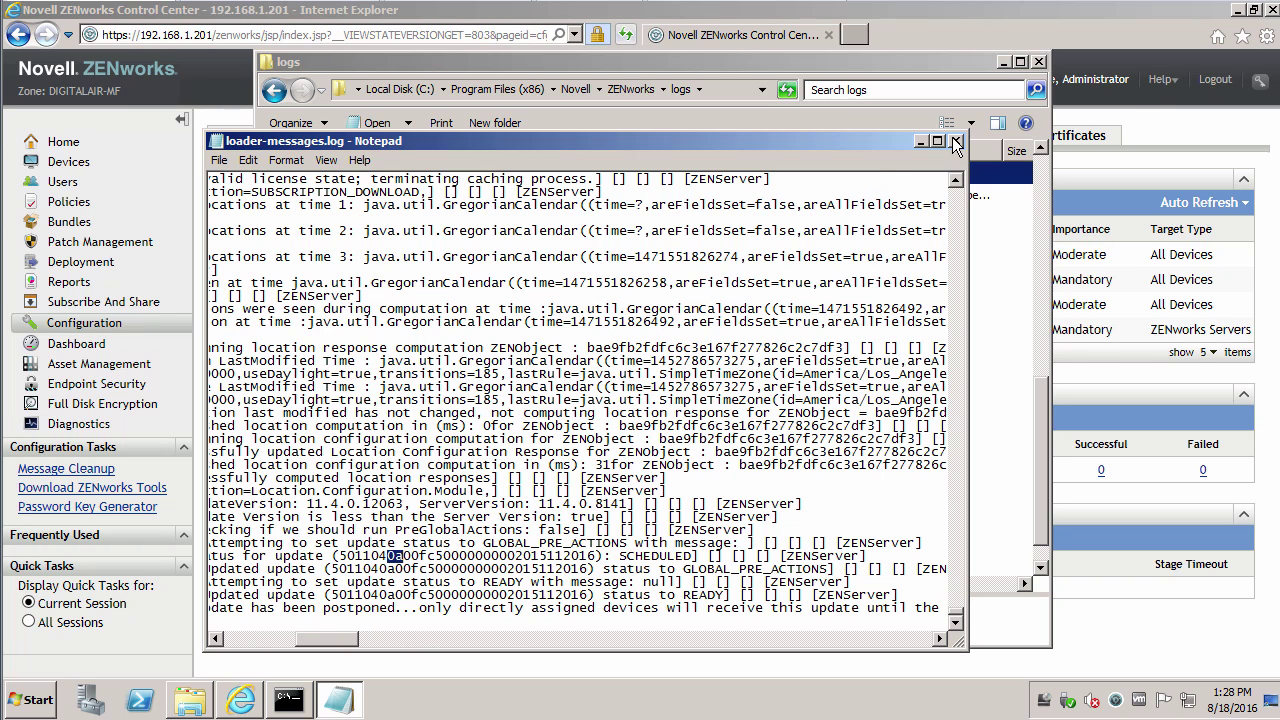
left_click(955, 142)
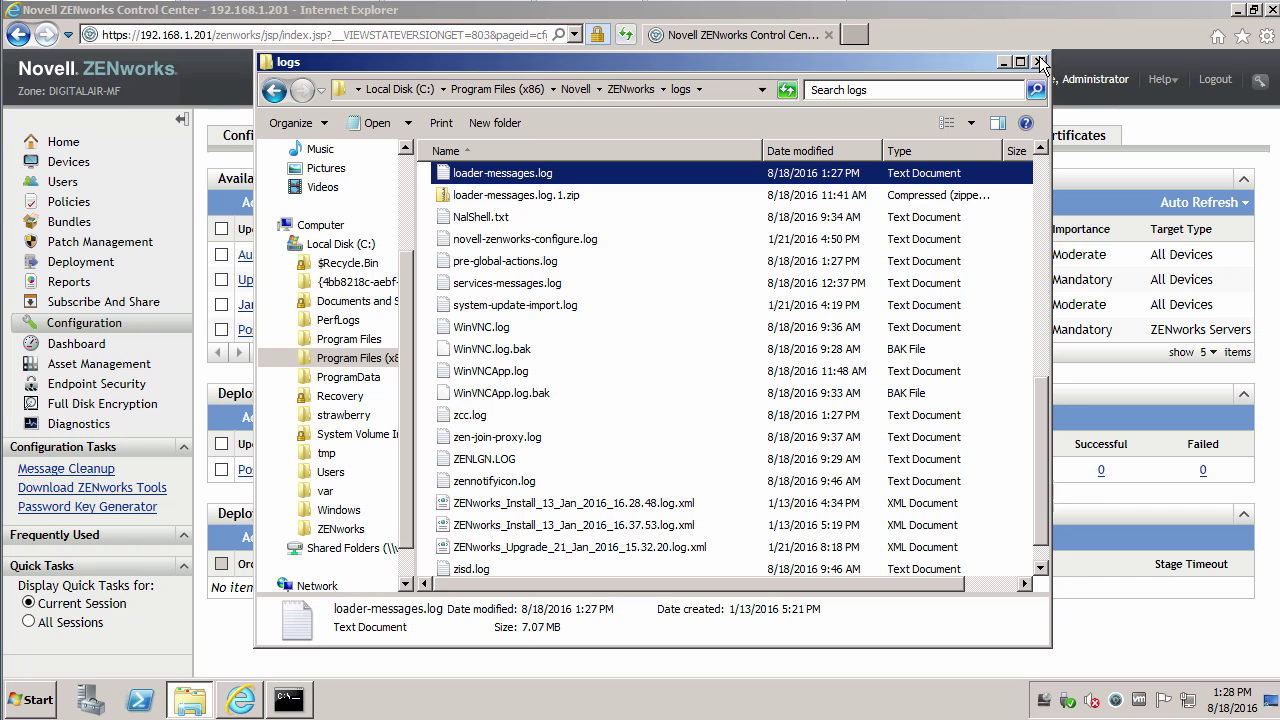
Open the newest update log folder under logs\system-update, then return to the system-update folder
left_click(624, 89)
double_click(451, 377)
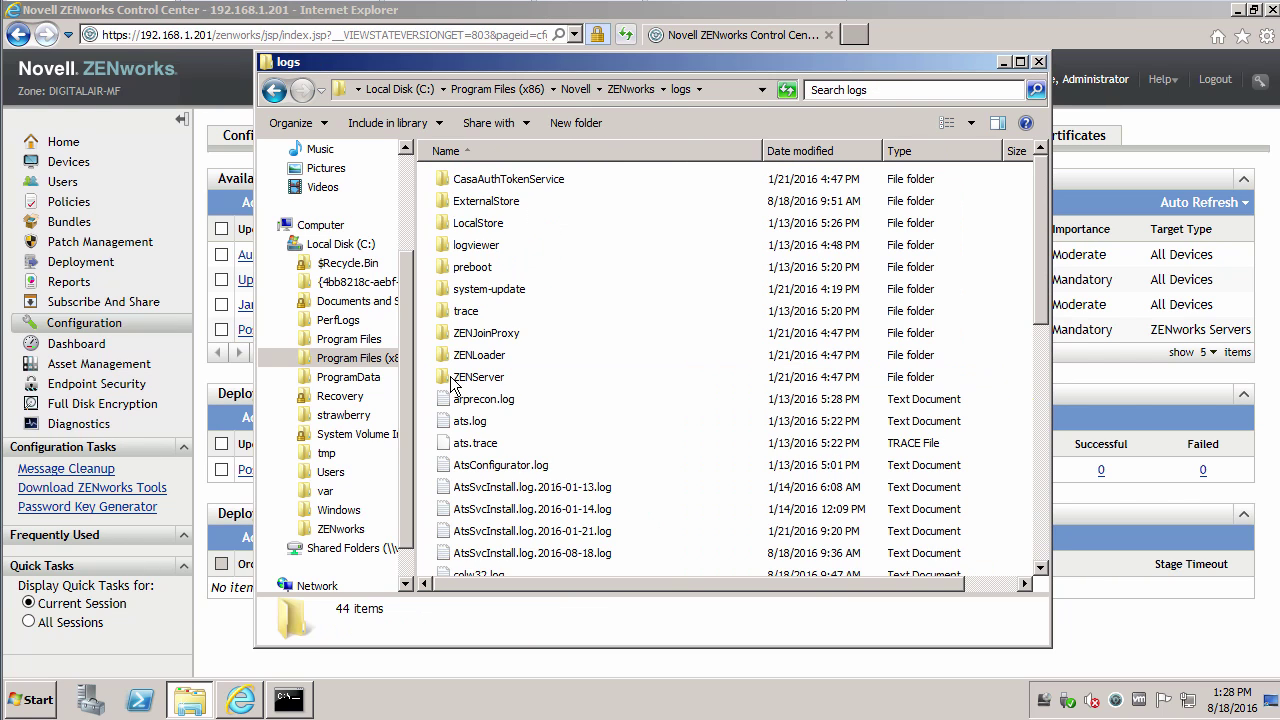
double_click(476, 289)
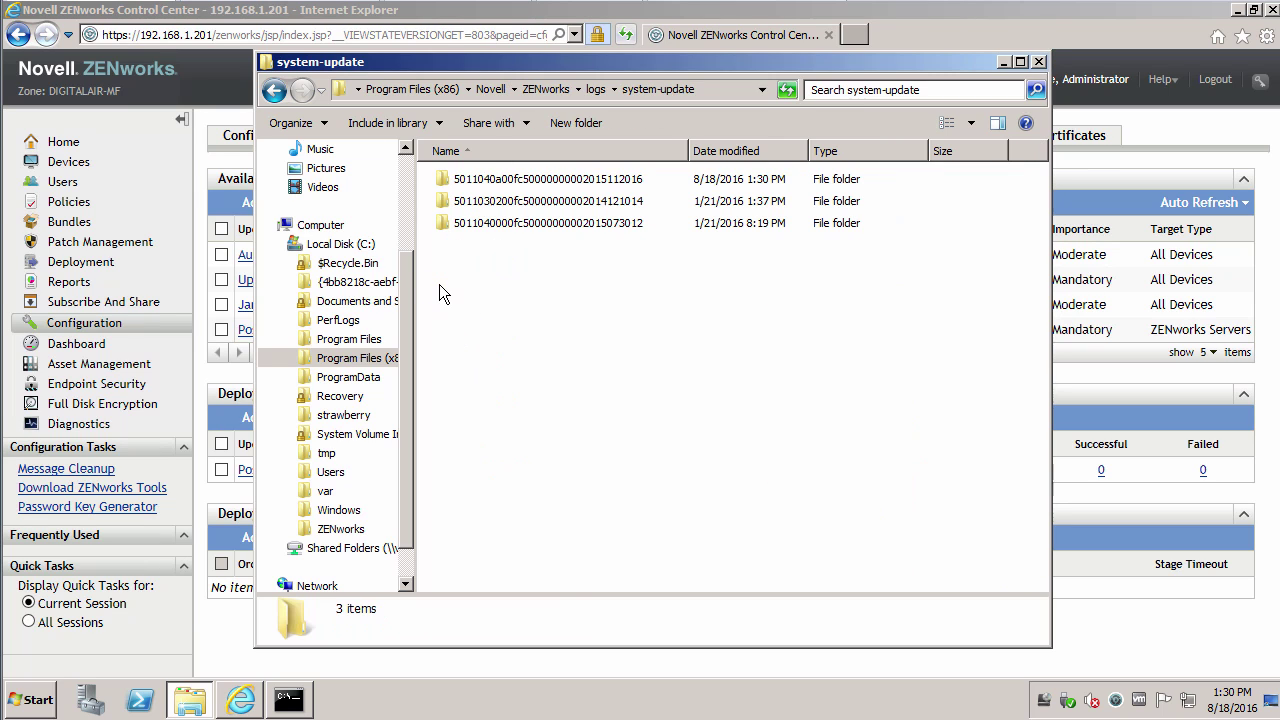
left_click(490, 184)
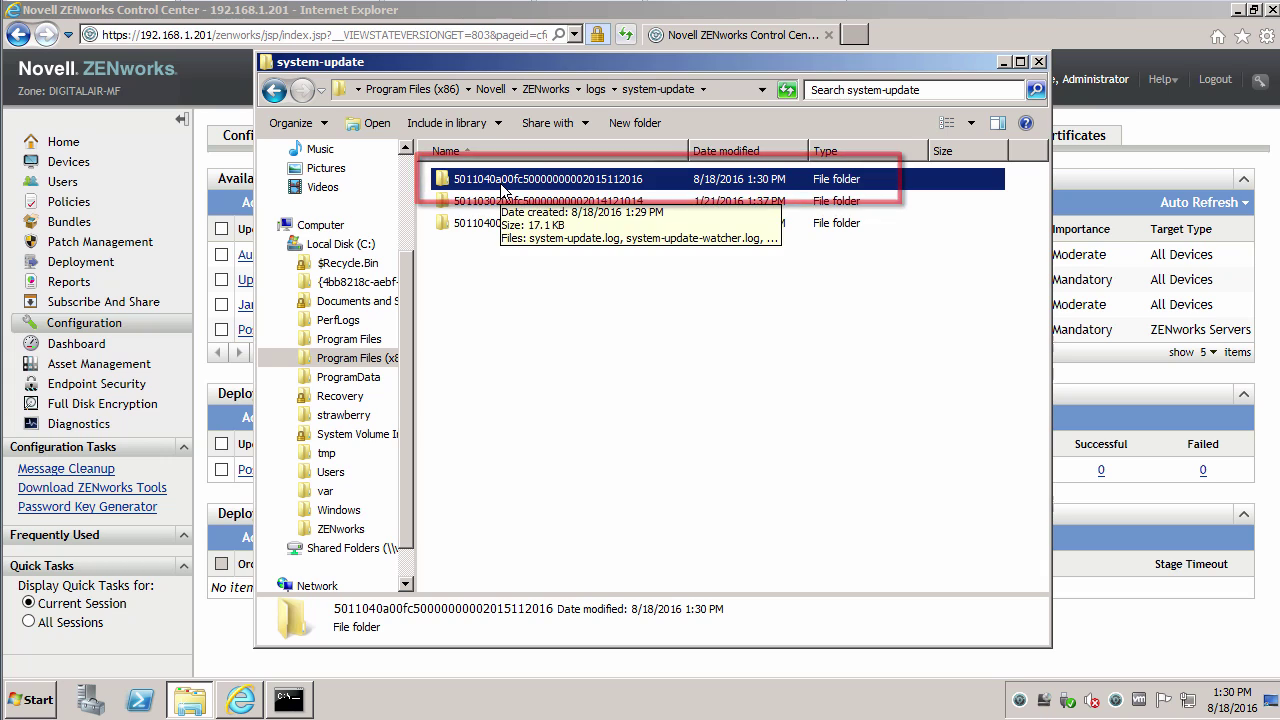
double_click(500, 181)
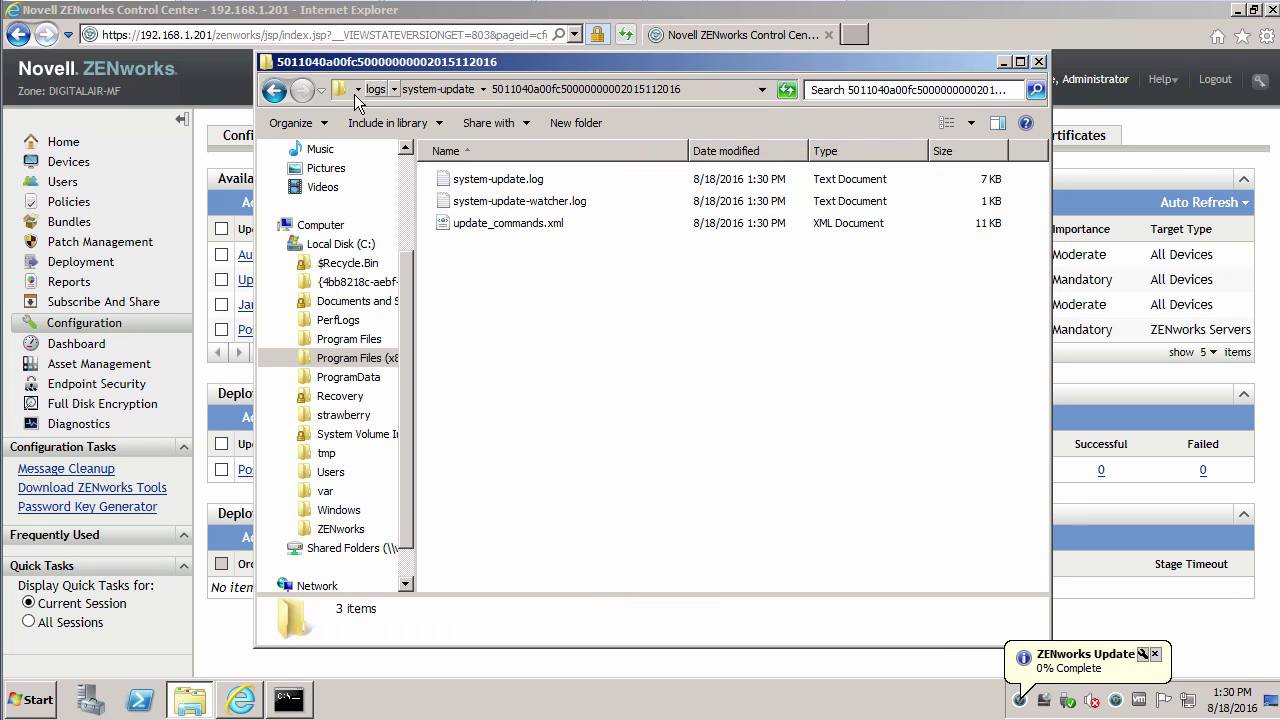
left_click(440, 89)
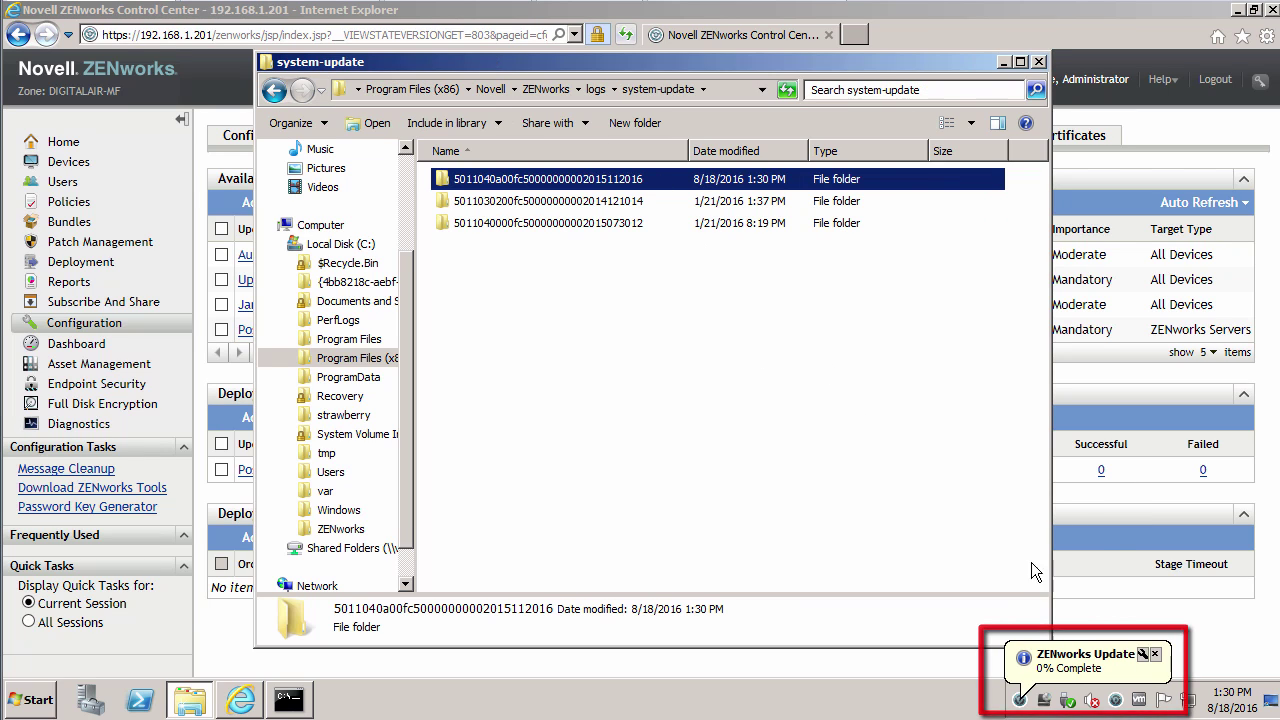
Check ZENworks update progress via the tray icon's Show Status, then return to the console login page
left_click(1021, 702)
right_click(1021, 702)
left_click(986, 666)
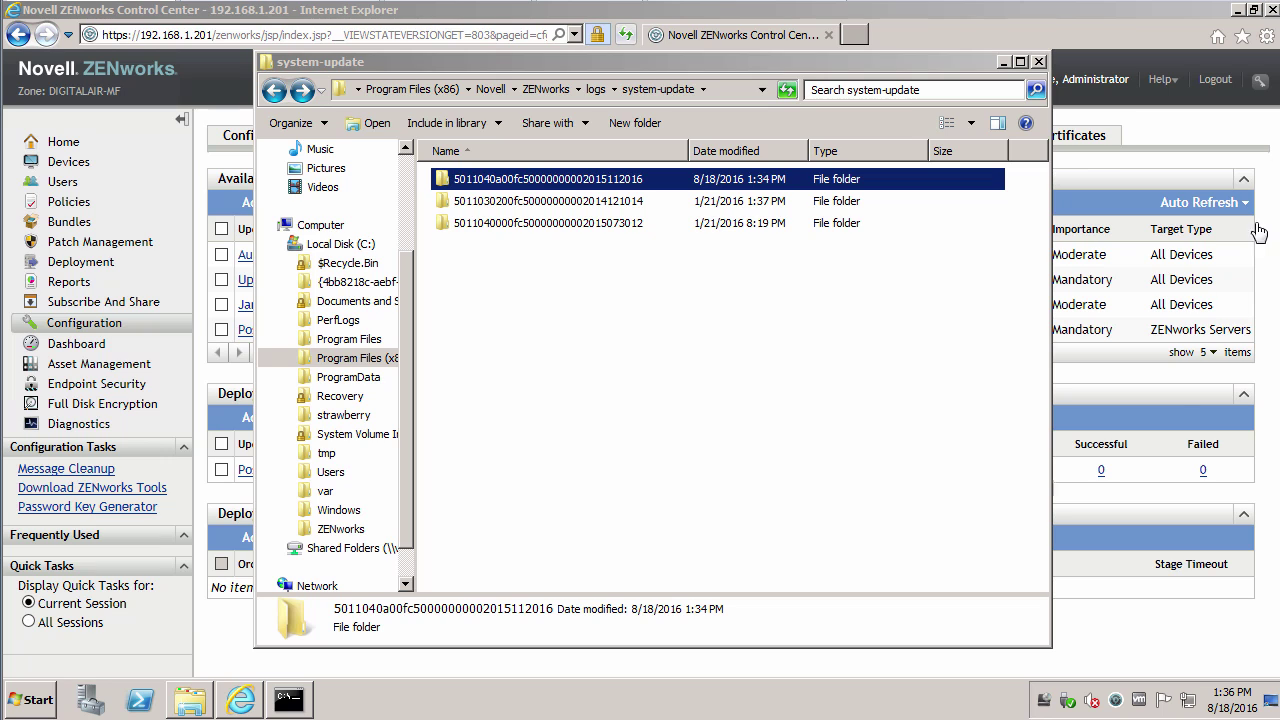
left_click(1100, 506)
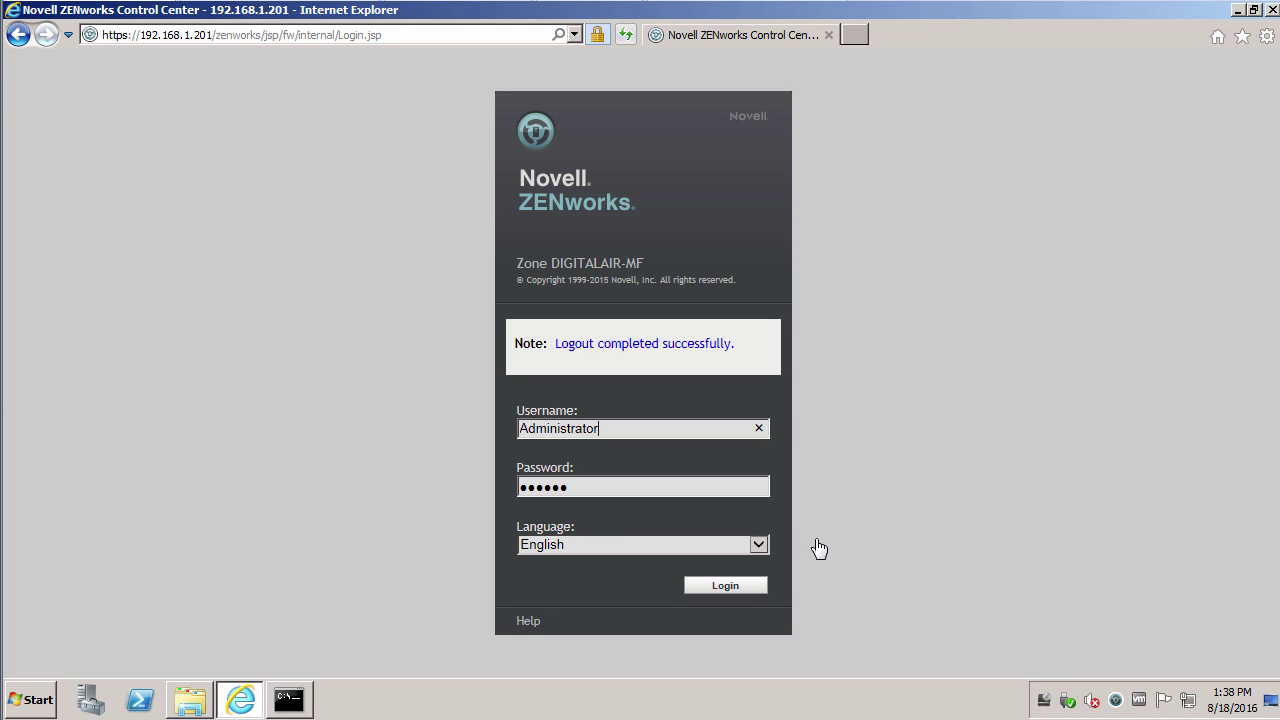
Log back into ZENworks Control Center and open Configuration > System Updates
left_click(722, 590)
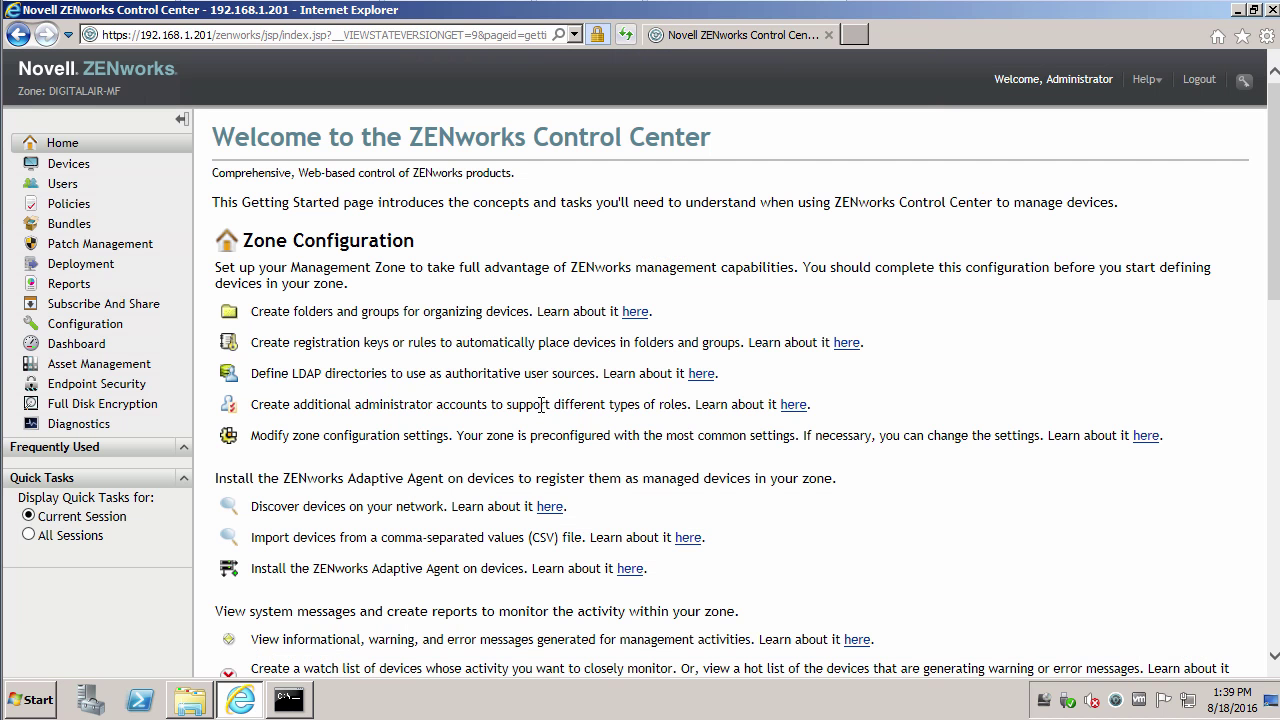
left_click(77, 326)
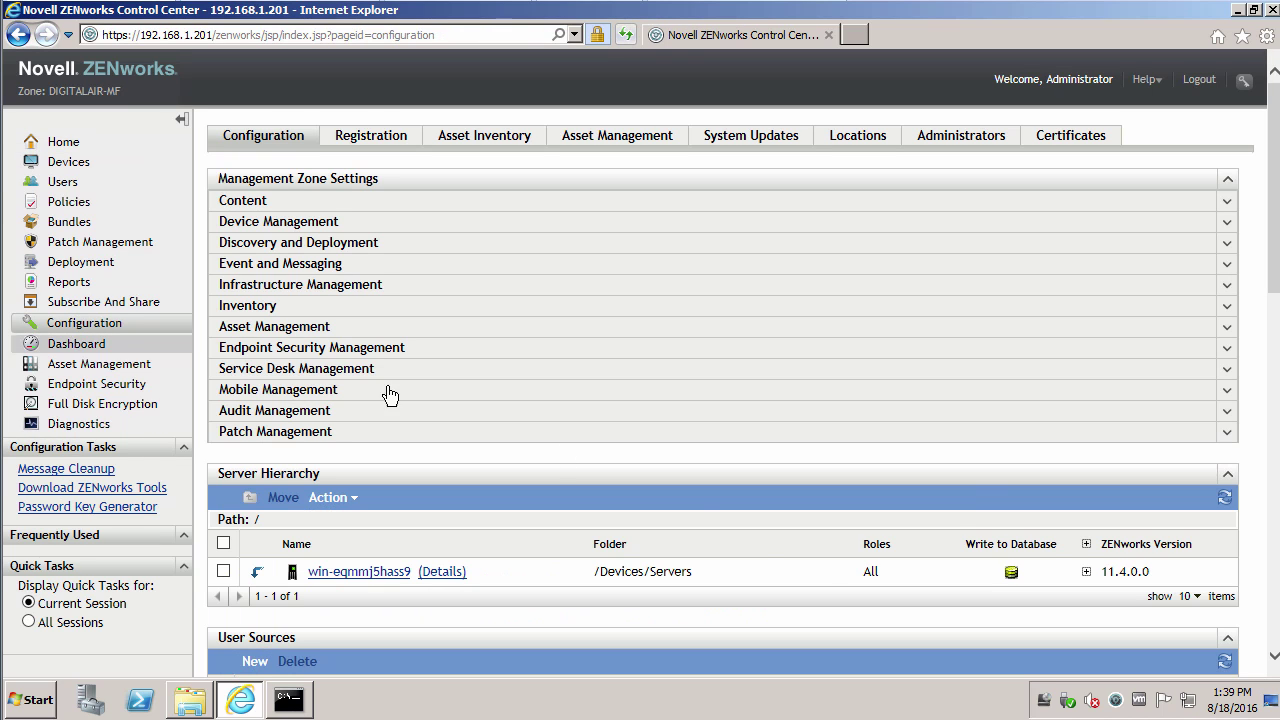
left_click(768, 150)
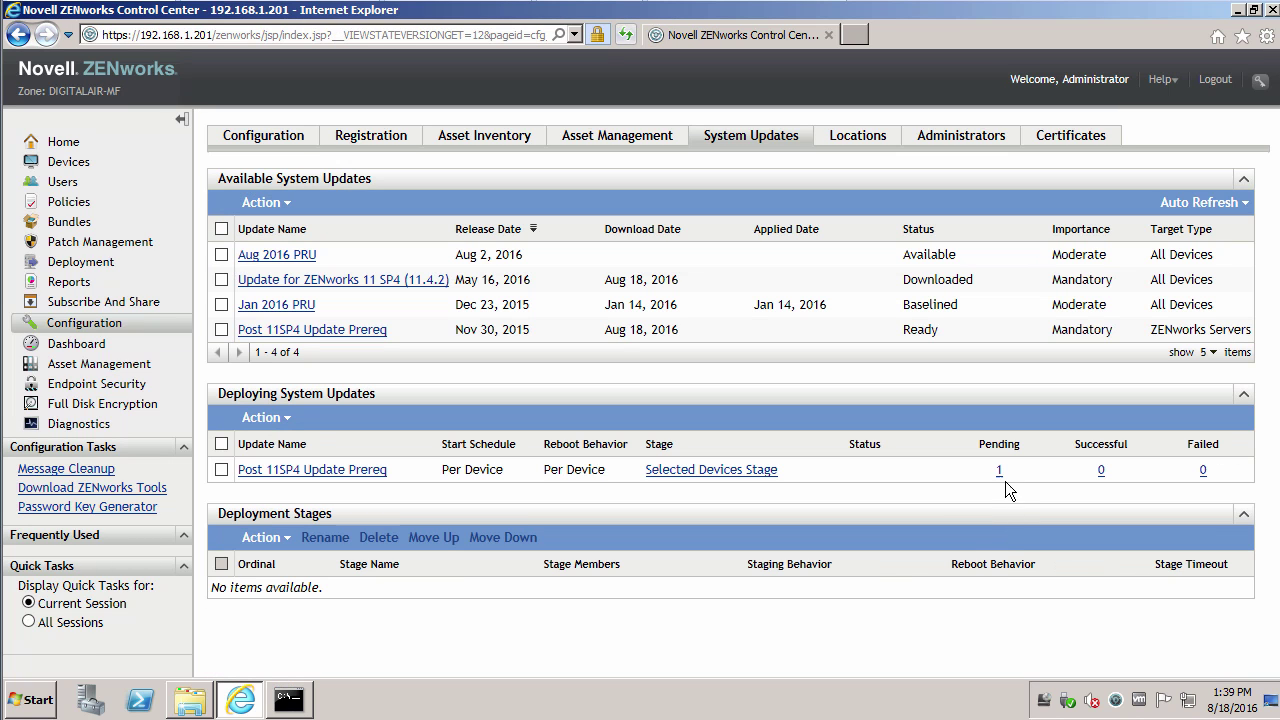
Review the device pending the Post 11SP4 Update Prereq, then go back to the System Update Overview
left_click(999, 470)
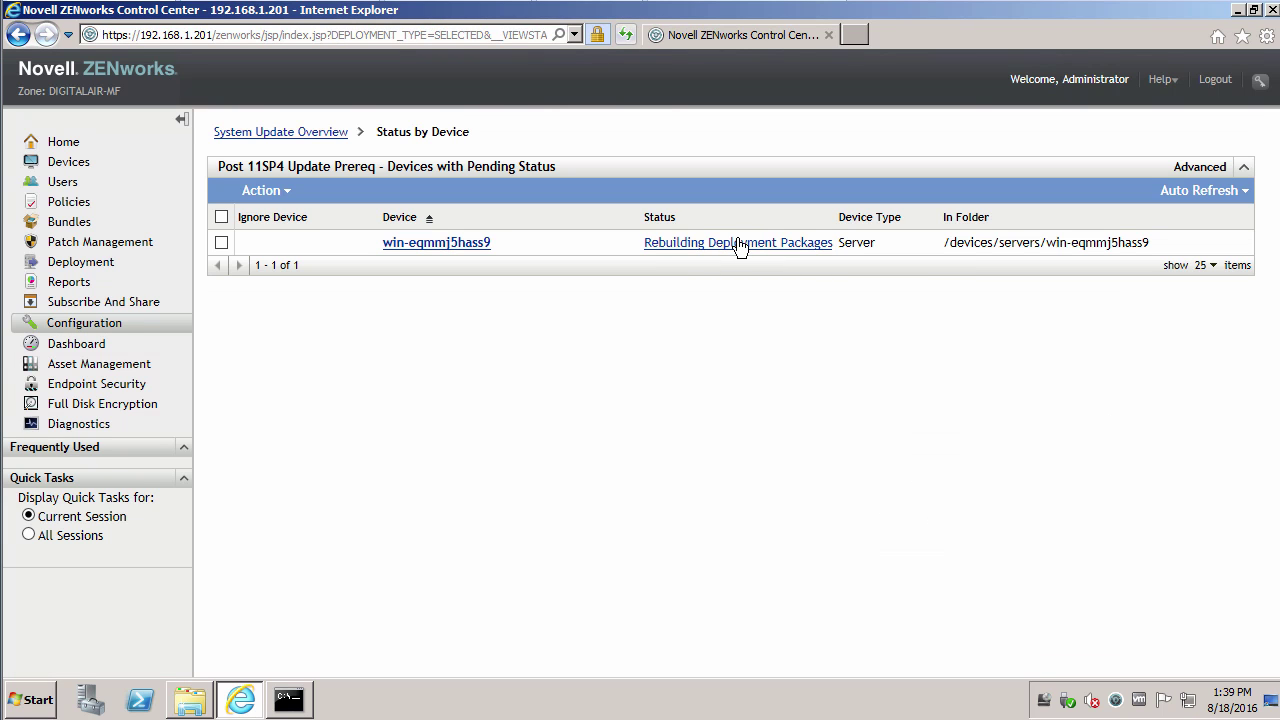
mouse_move(738, 247)
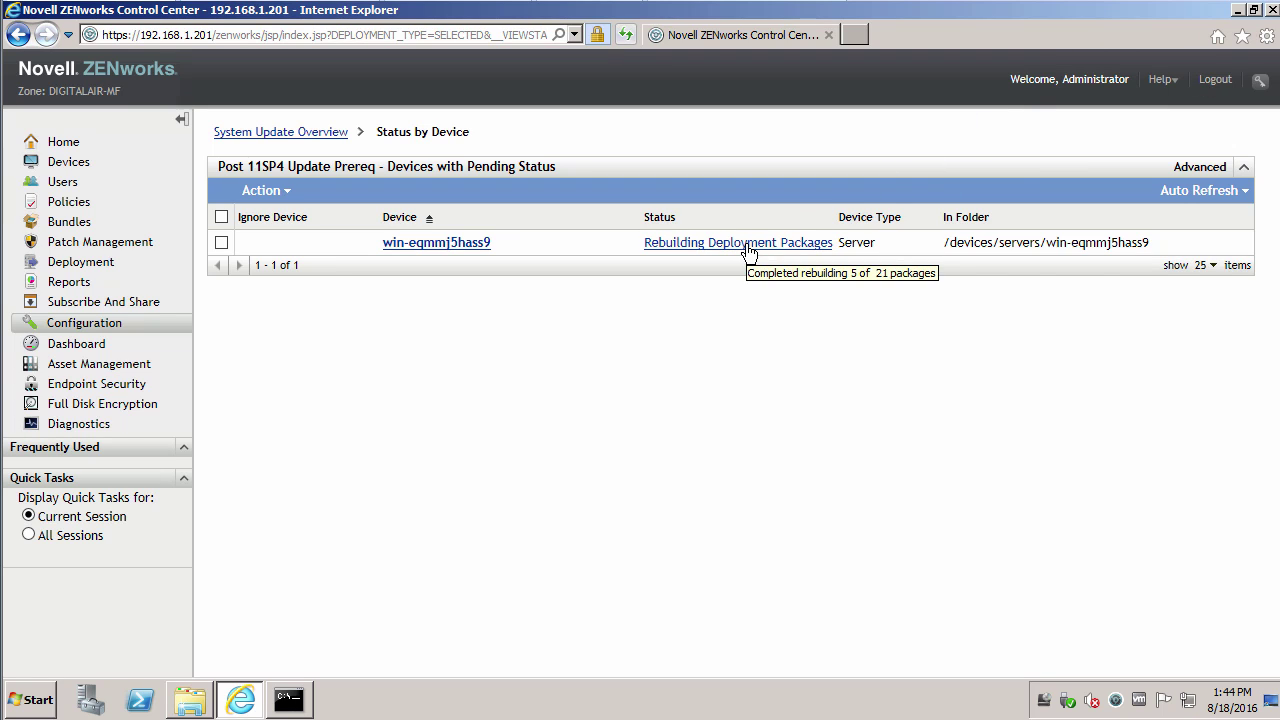
left_click(289, 136)
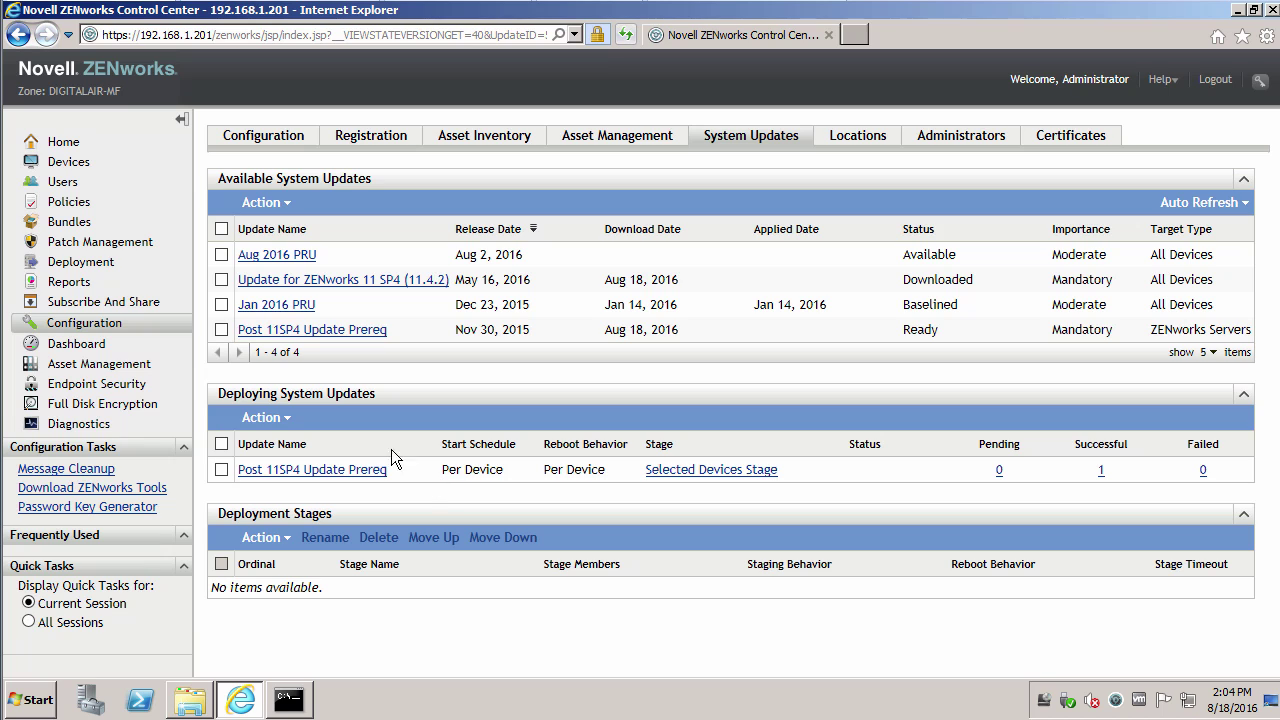
Authorize the 11.4.2 update
left_click(221, 280)
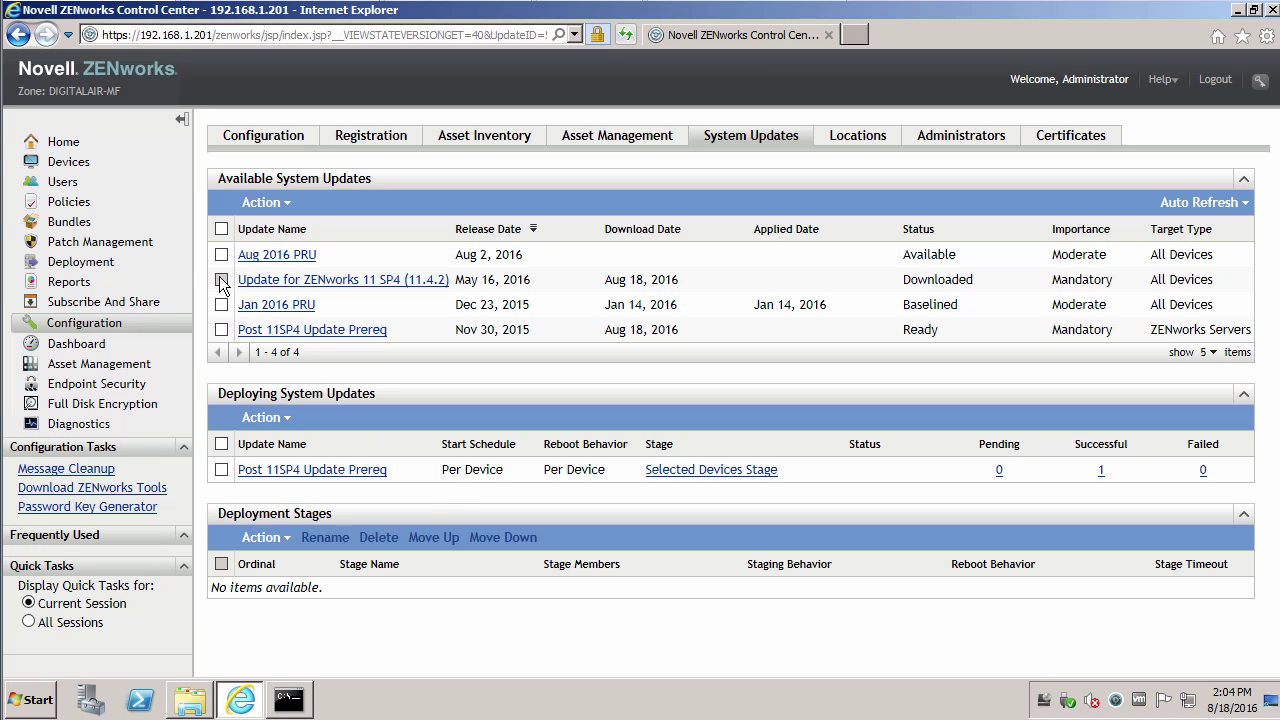
left_click(287, 204)
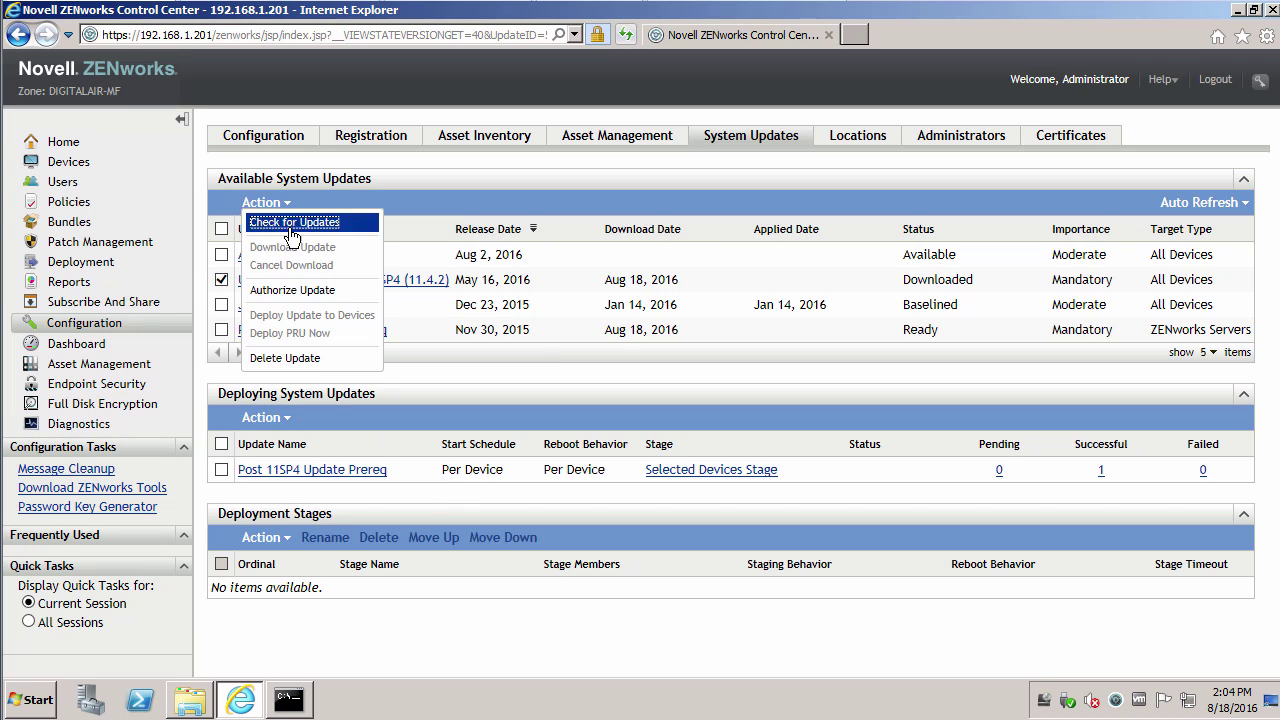
left_click(290, 289)
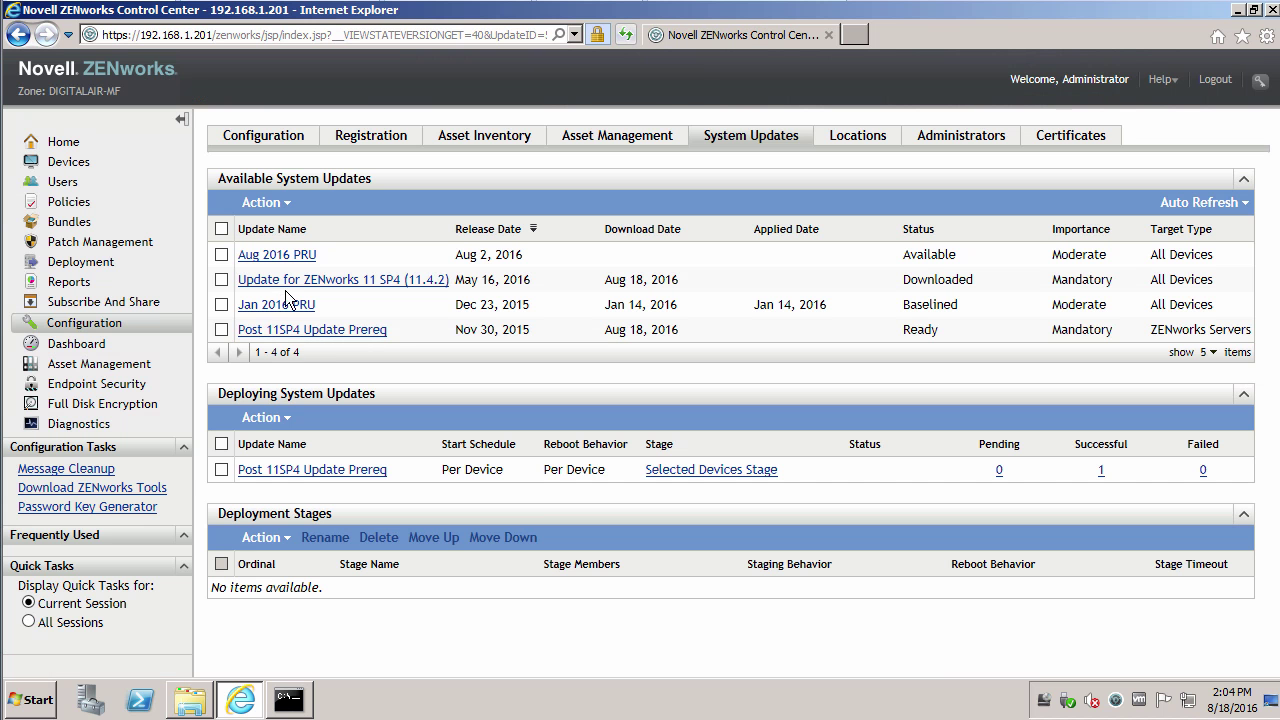
Confirm the Post 11SP4 Update Prereq content replicated 100%, then reselect the 11.4.2 update
left_click(311, 331)
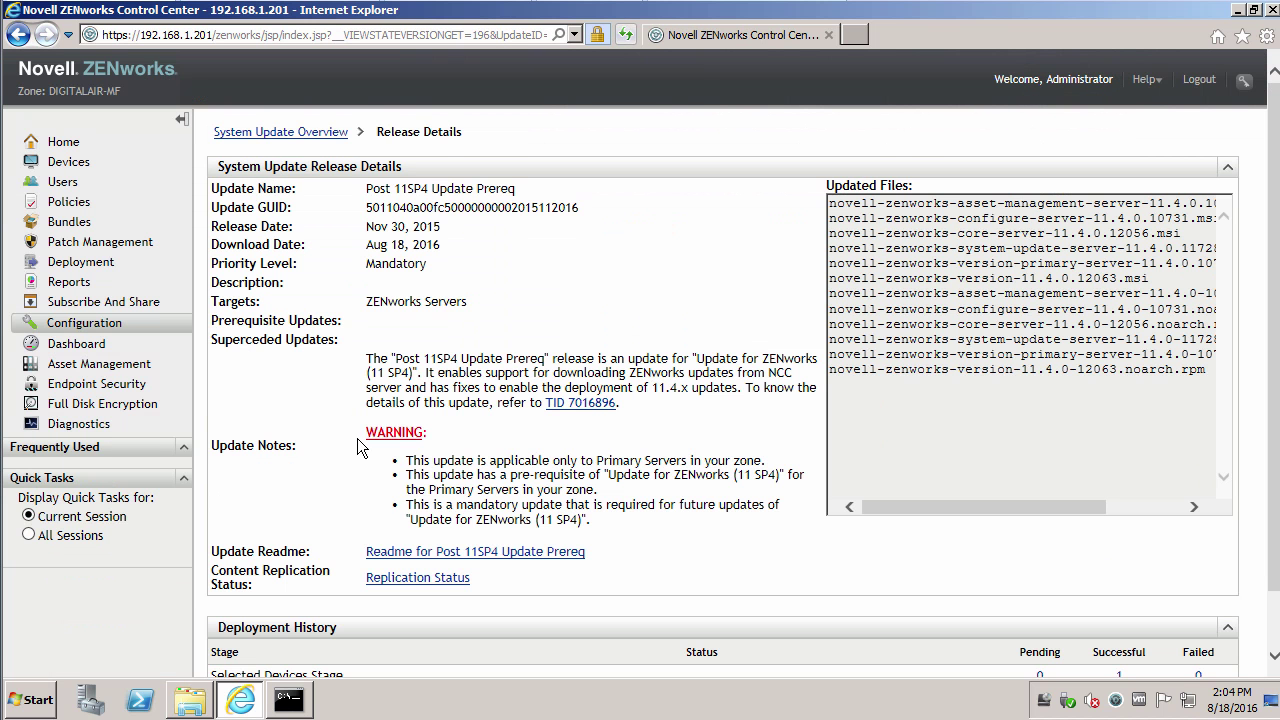
left_click(412, 578)
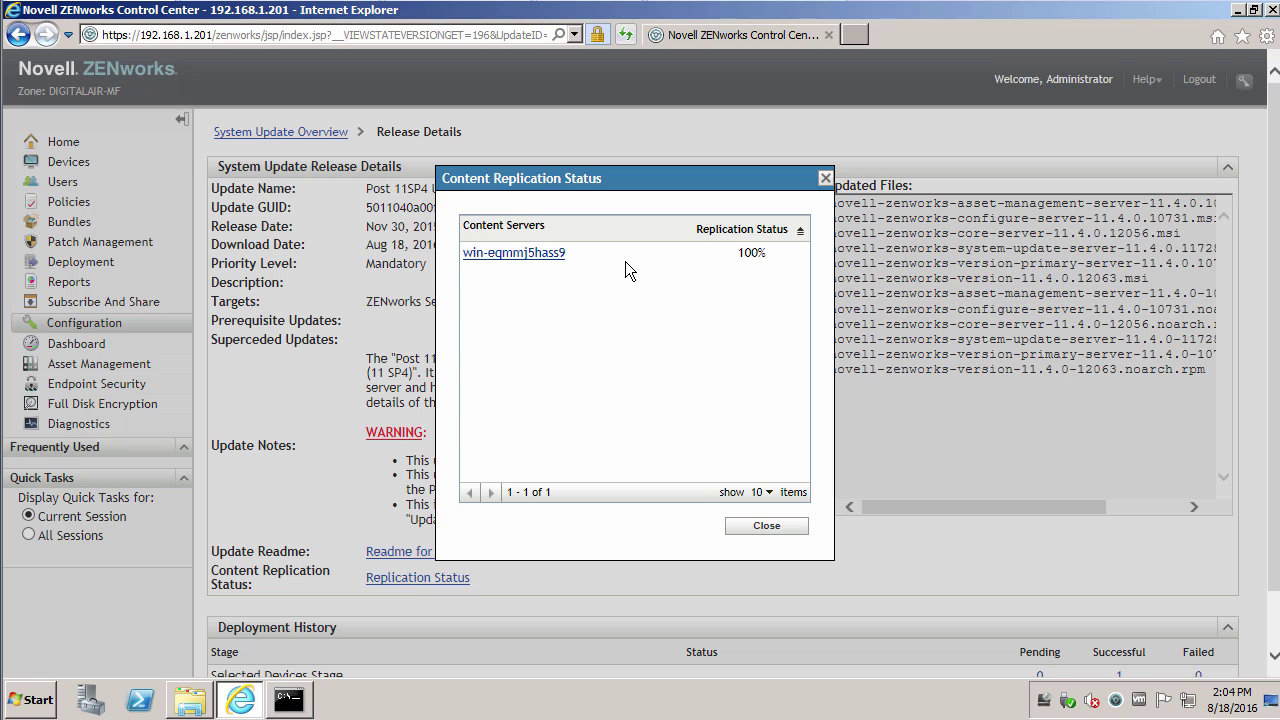
left_click(766, 526)
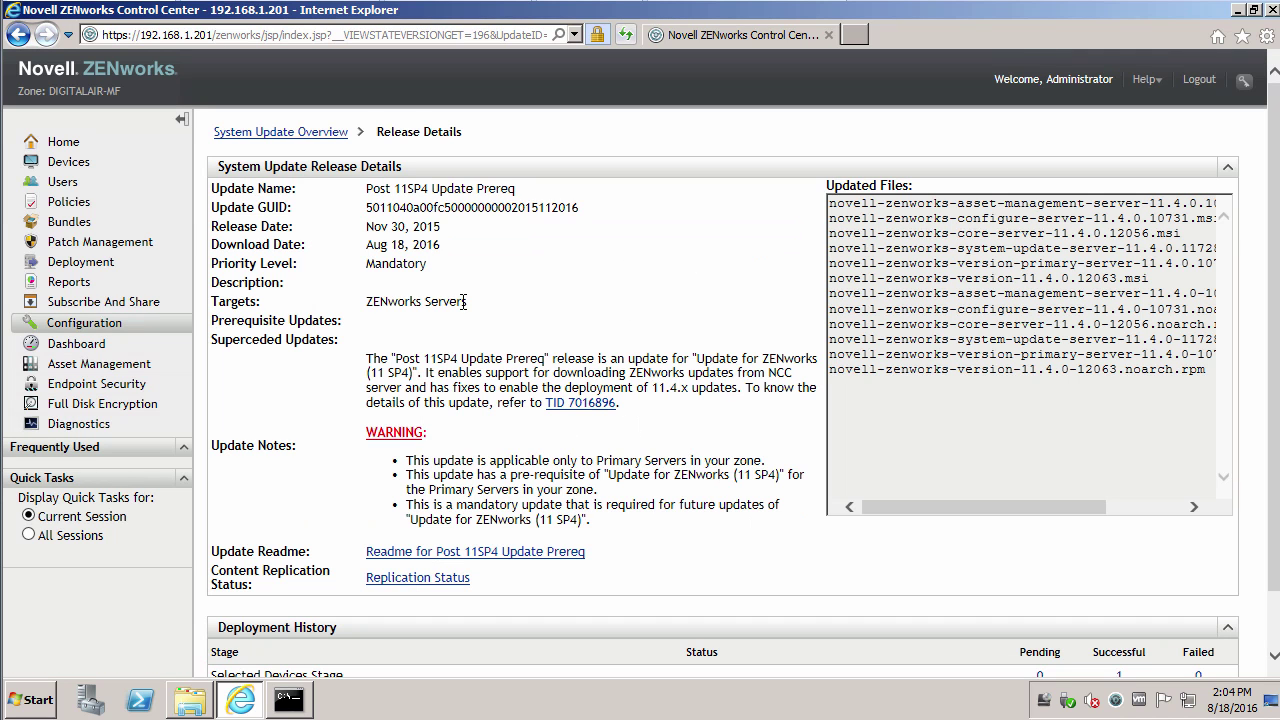
left_click(296, 135)
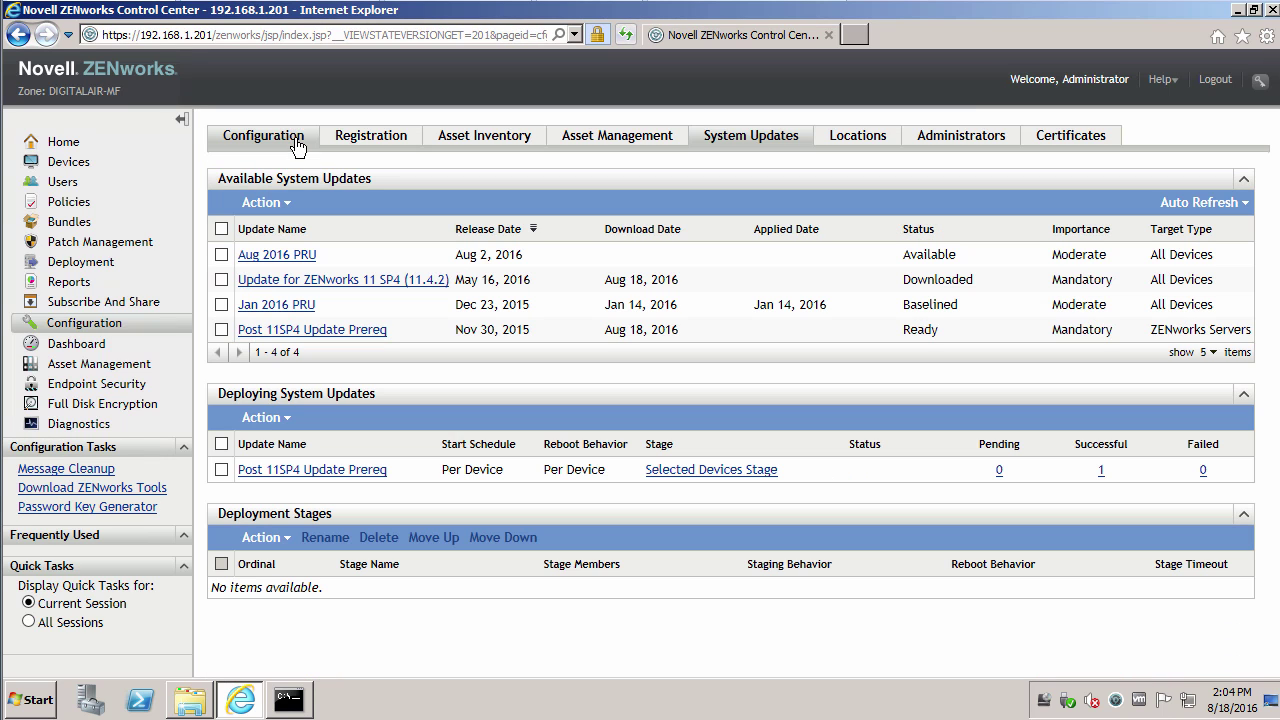
left_click(221, 280)
left_click(285, 206)
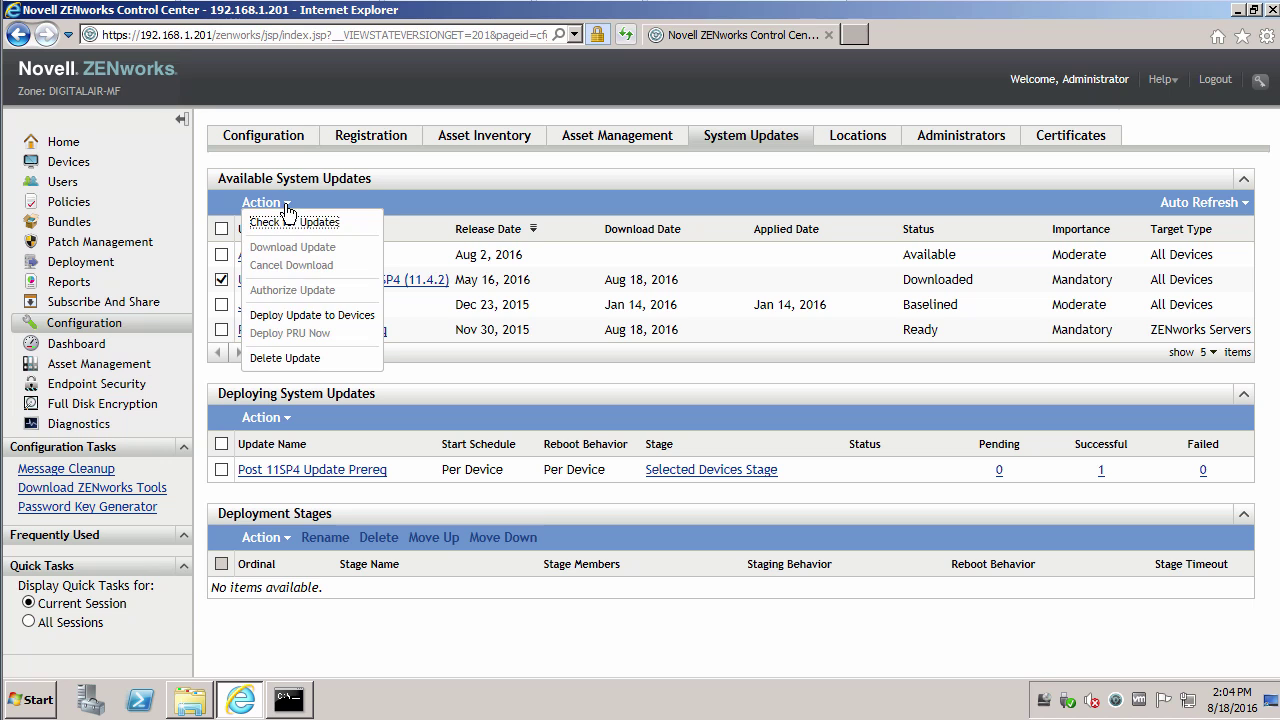
Deploy the 11.4.2 update to selected devices with Force device to reboot enabled
left_click(293, 315)
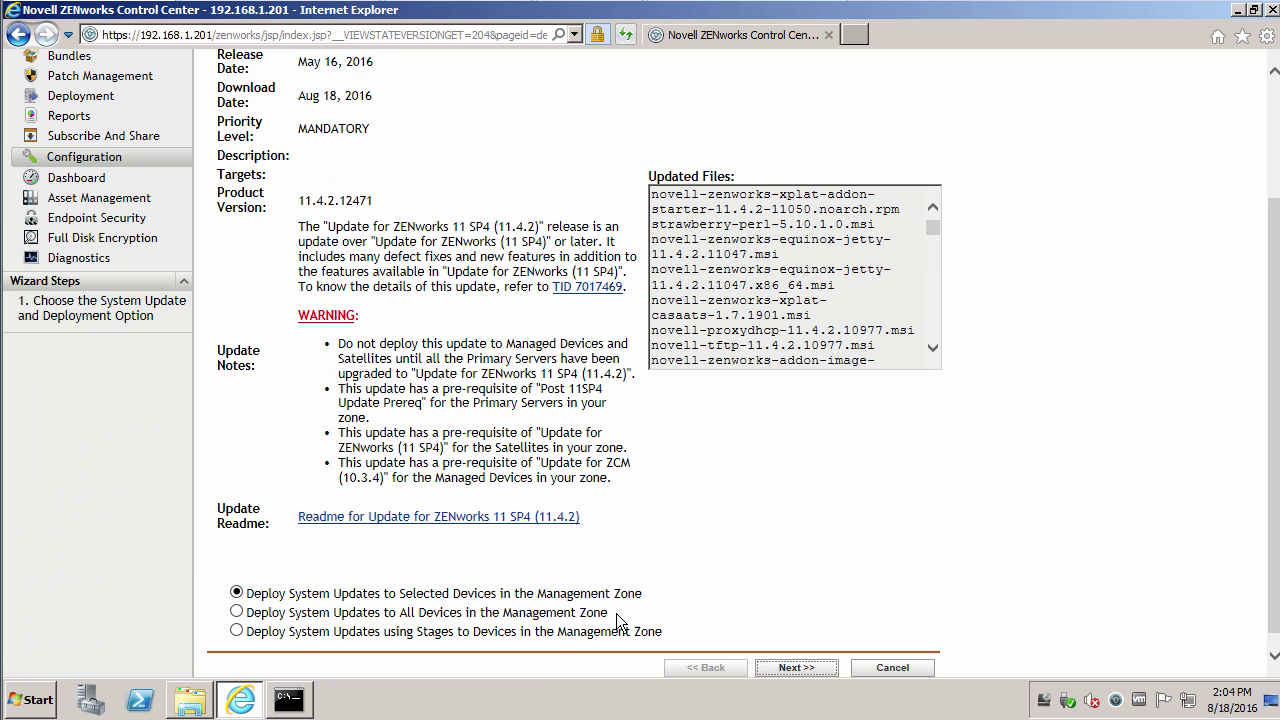
left_click(795, 667)
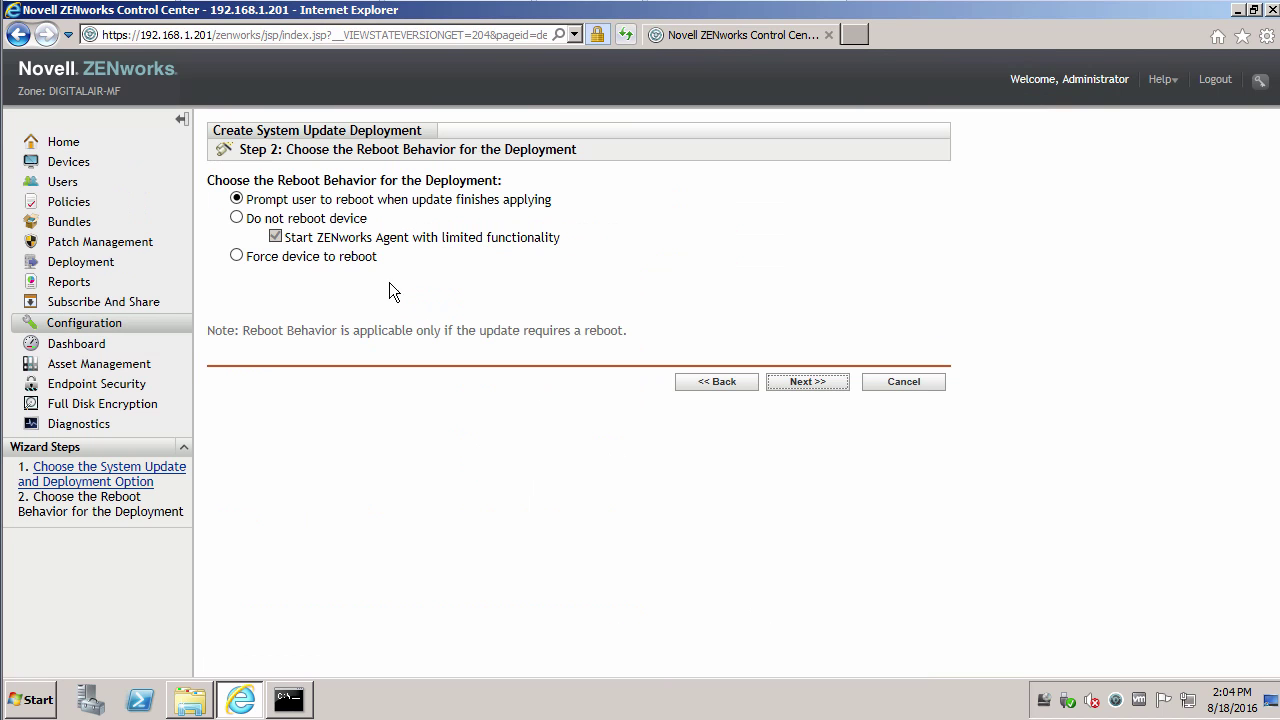
left_click(350, 262)
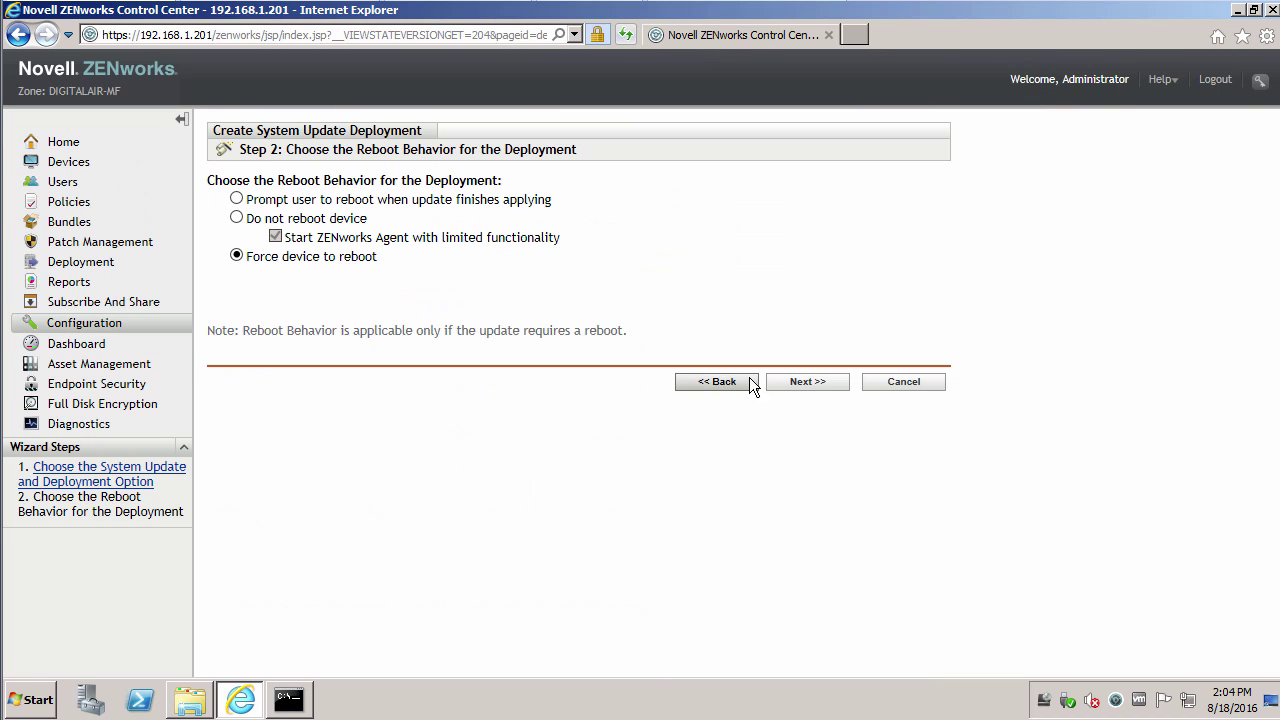
left_click(786, 384)
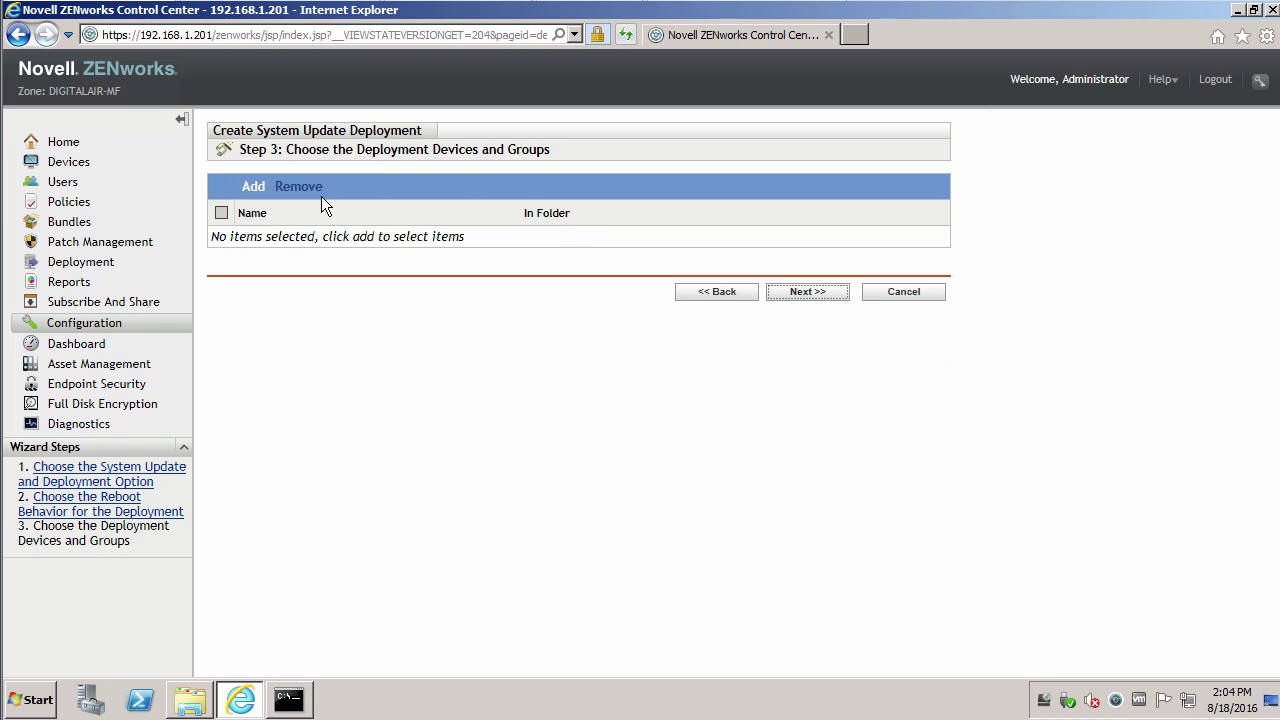
Add server win-eqmmj5hass9 from /Devices/Servers as the deployment target
left_click(258, 190)
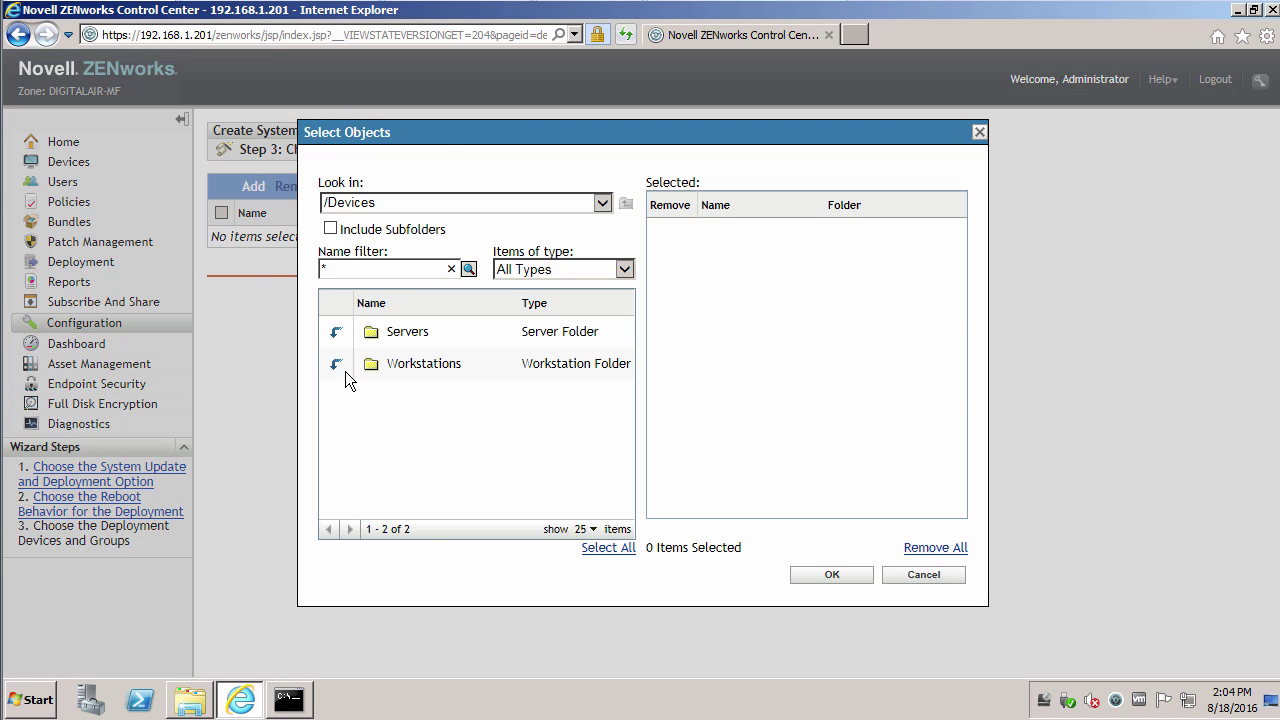
left_click(337, 333)
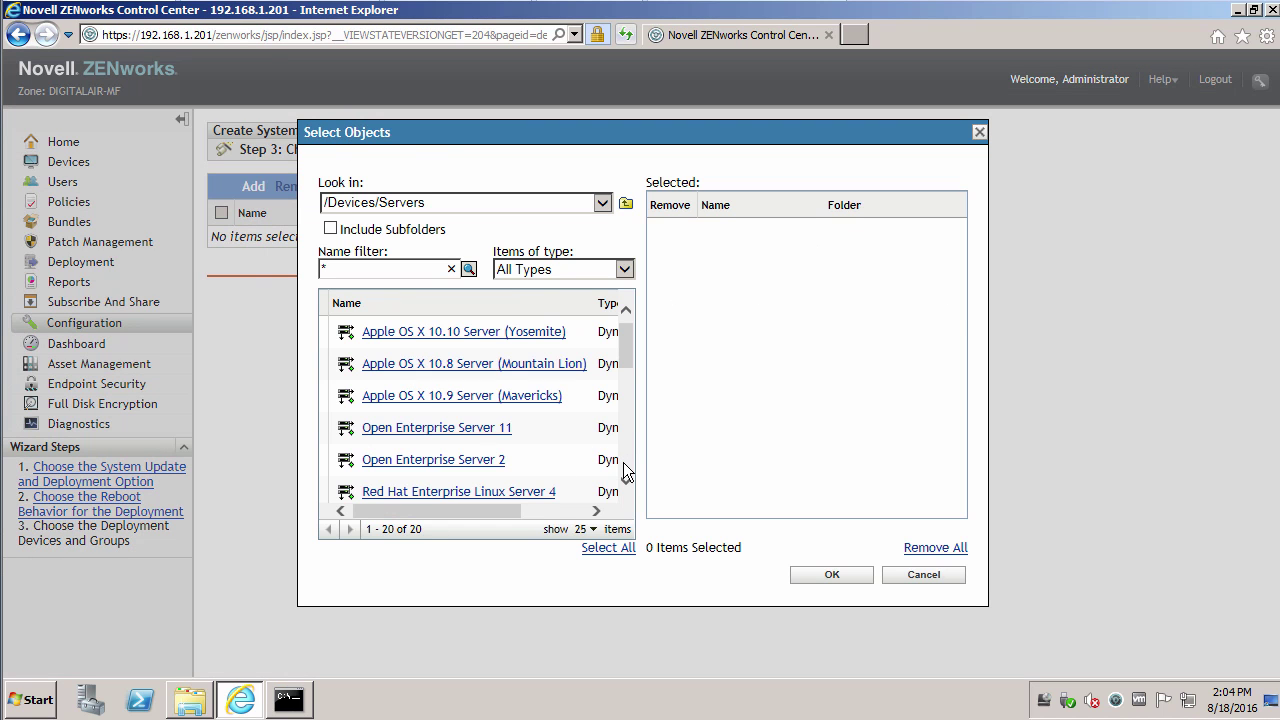
scroll(623, 462, "down", 5)
left_click(477, 486)
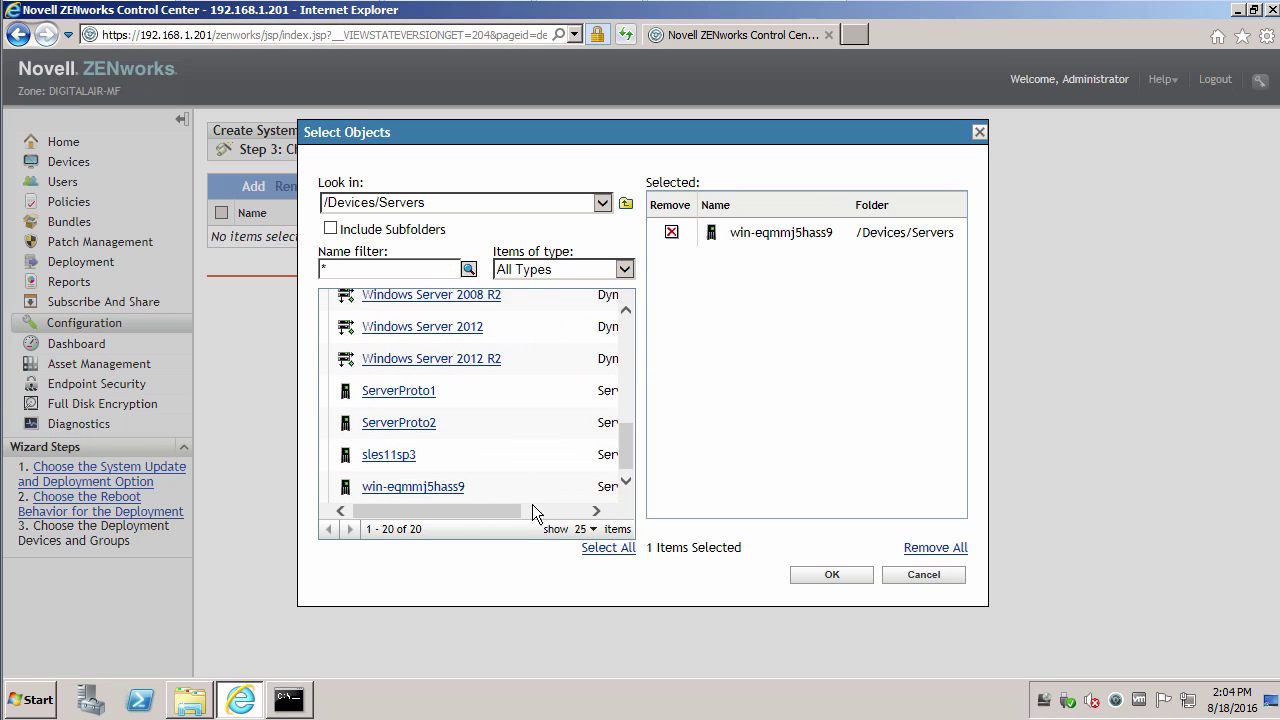
left_click(833, 576)
Set the deployment schedule to Now and finish the wizard
left_click(821, 297)
left_click(400, 196)
left_click(371, 185)
left_click(810, 272)
left_click(788, 446)
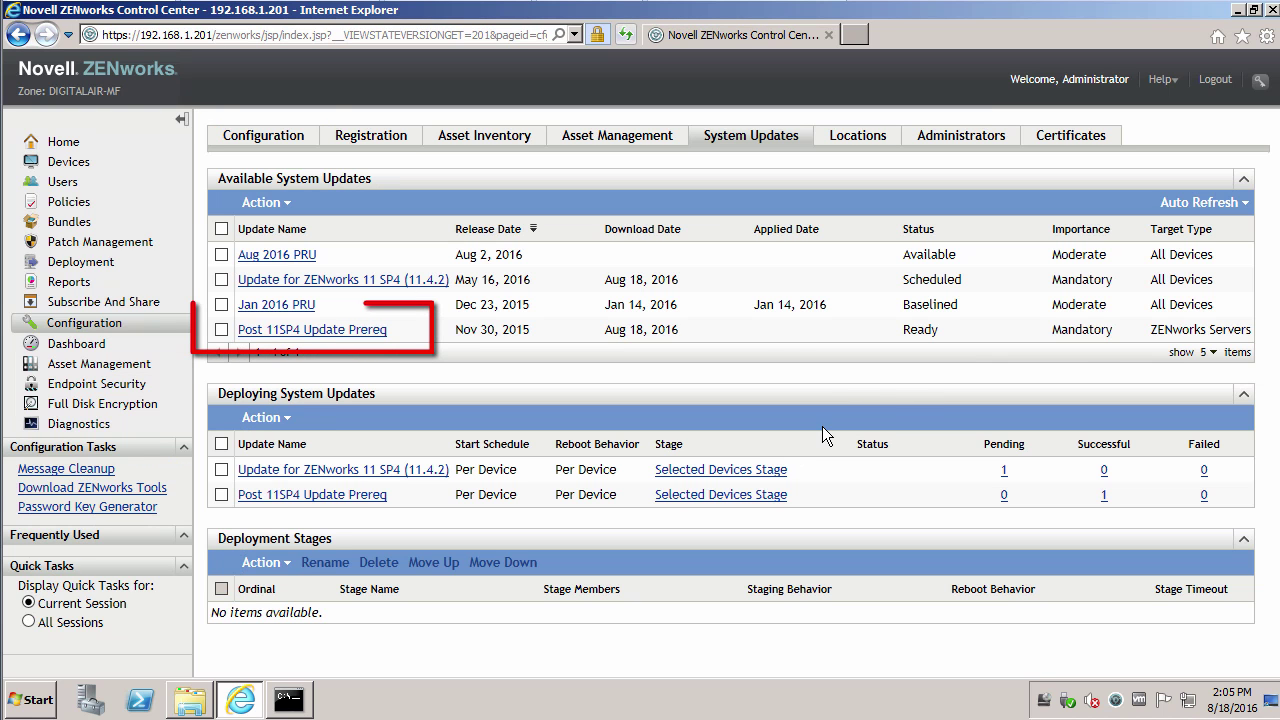
left_click_drag(1148, 331, 1250, 331)
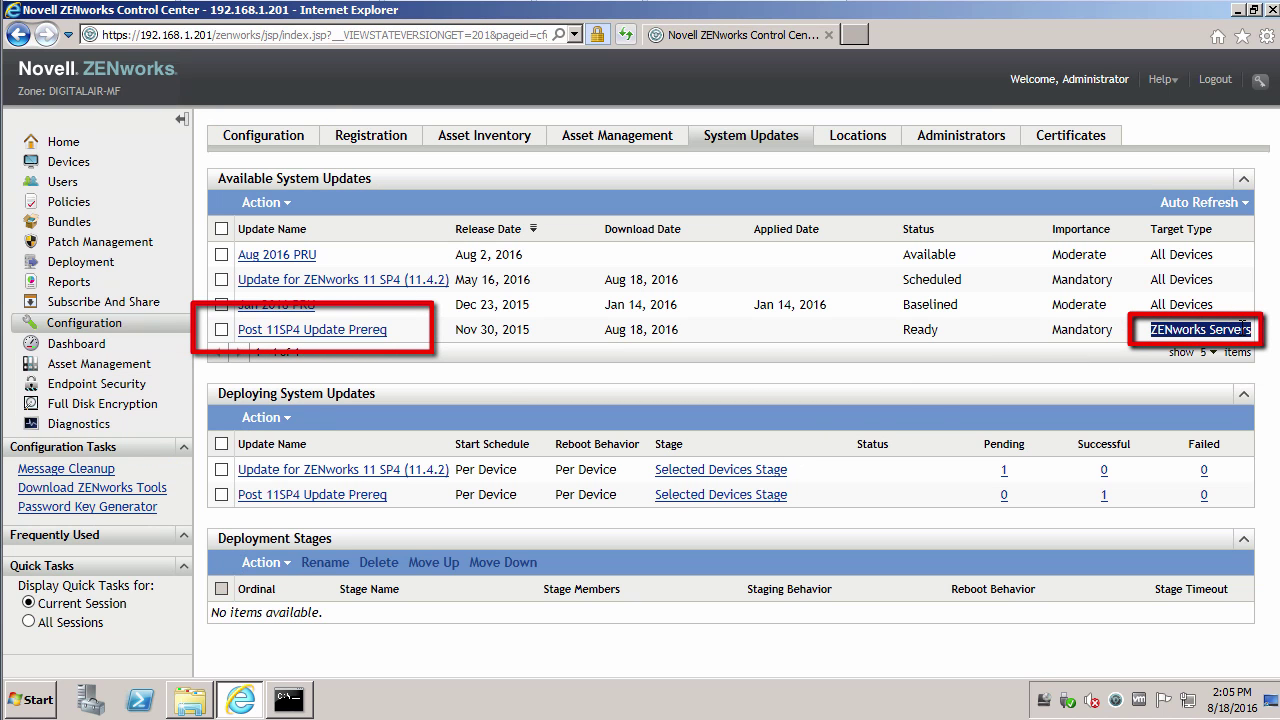
left_click(868, 379)
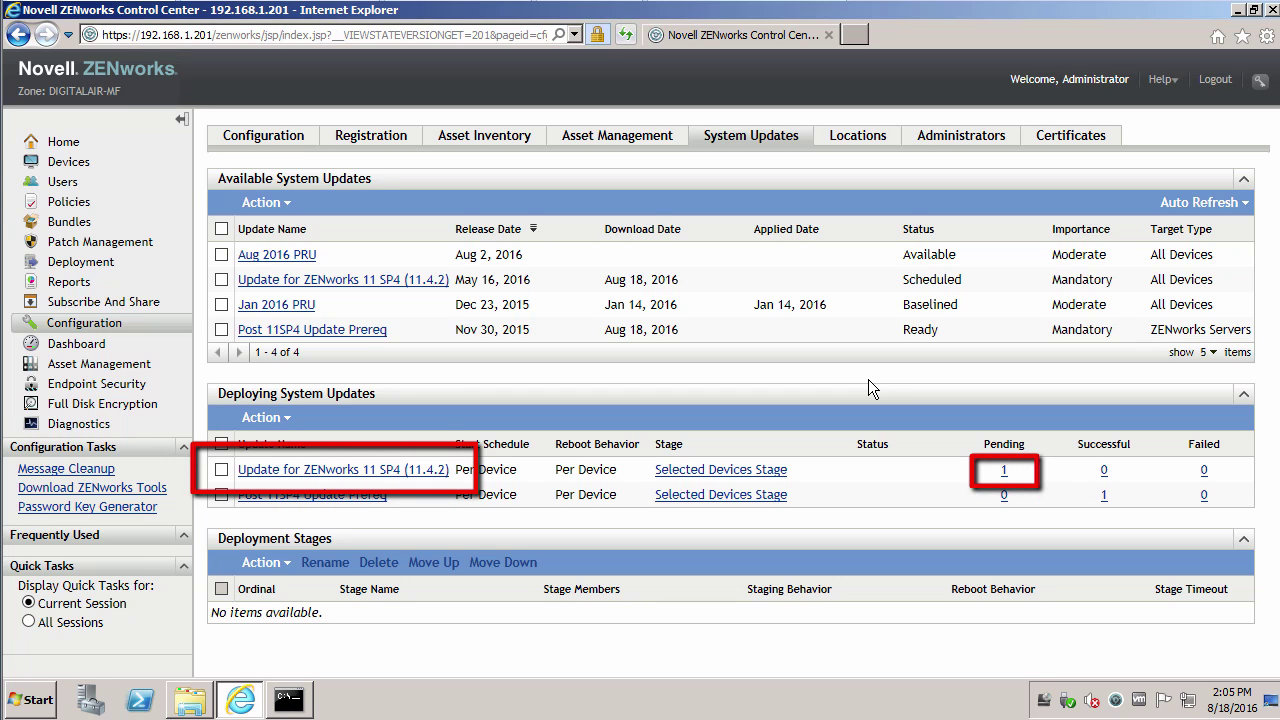